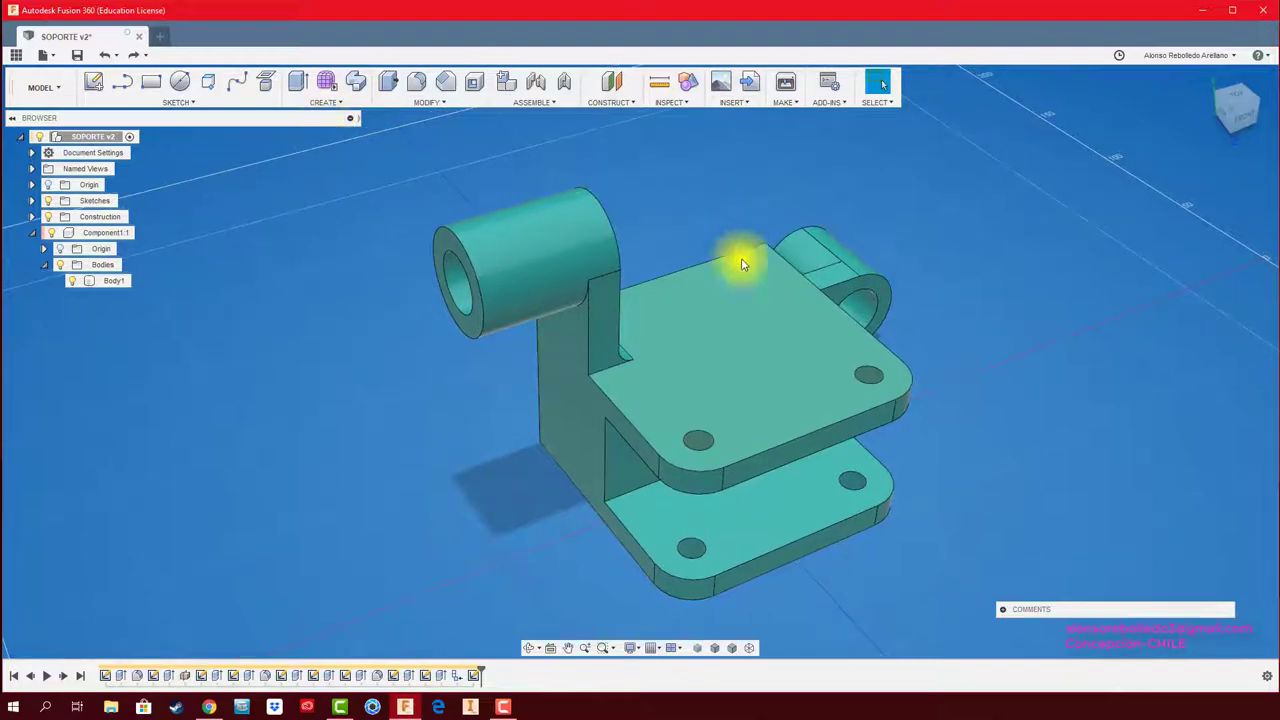
# - Open the Sketch dropdown in the toolbar to reach the text tool
pyautogui.click(180, 103)
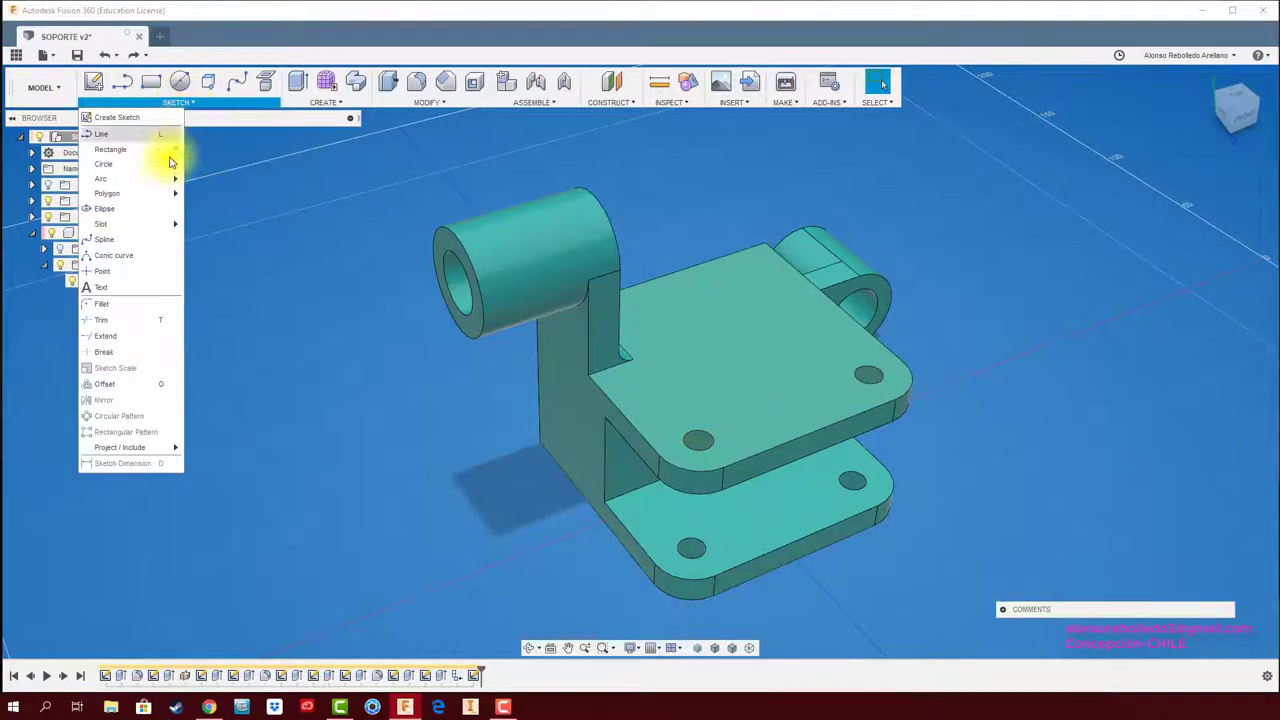
# - Place 'FUSION 360' text on the bracket's top face, rotated to 180° and centred
pyautogui.click(150, 287)
pyautogui.click(736, 342)
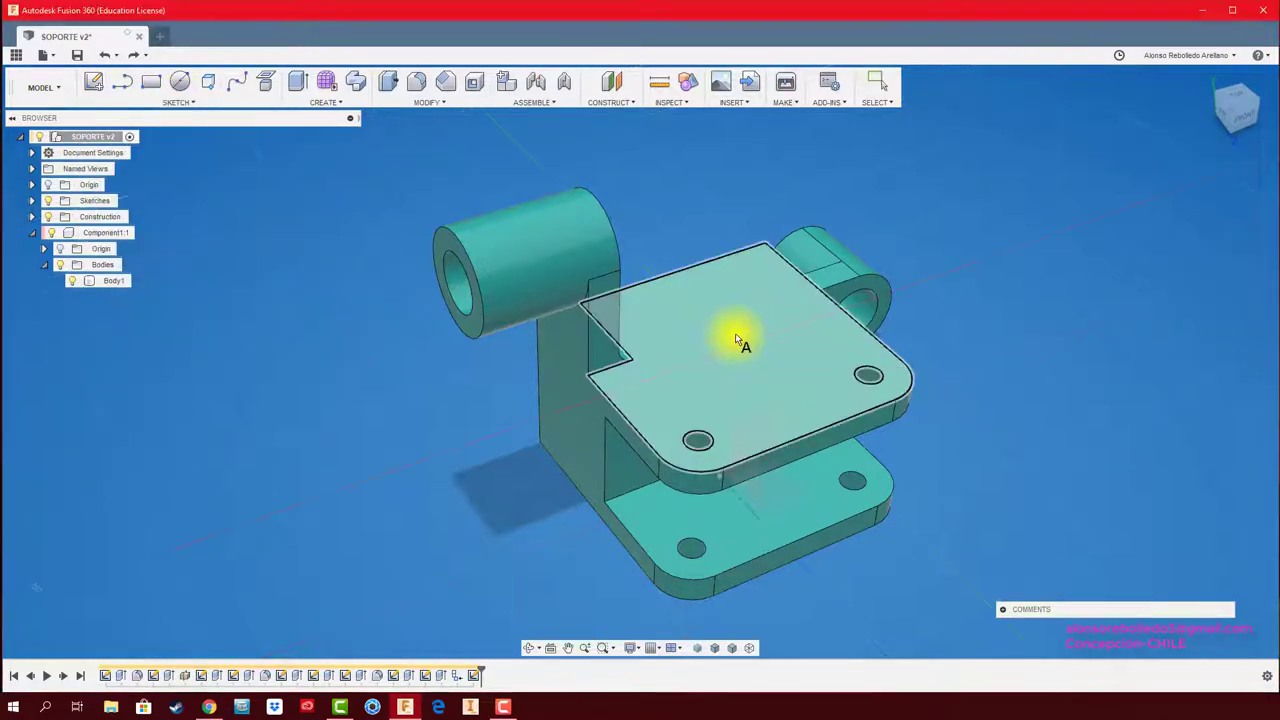
pyautogui.click(547, 360)
pyautogui.write('FUSION 360')
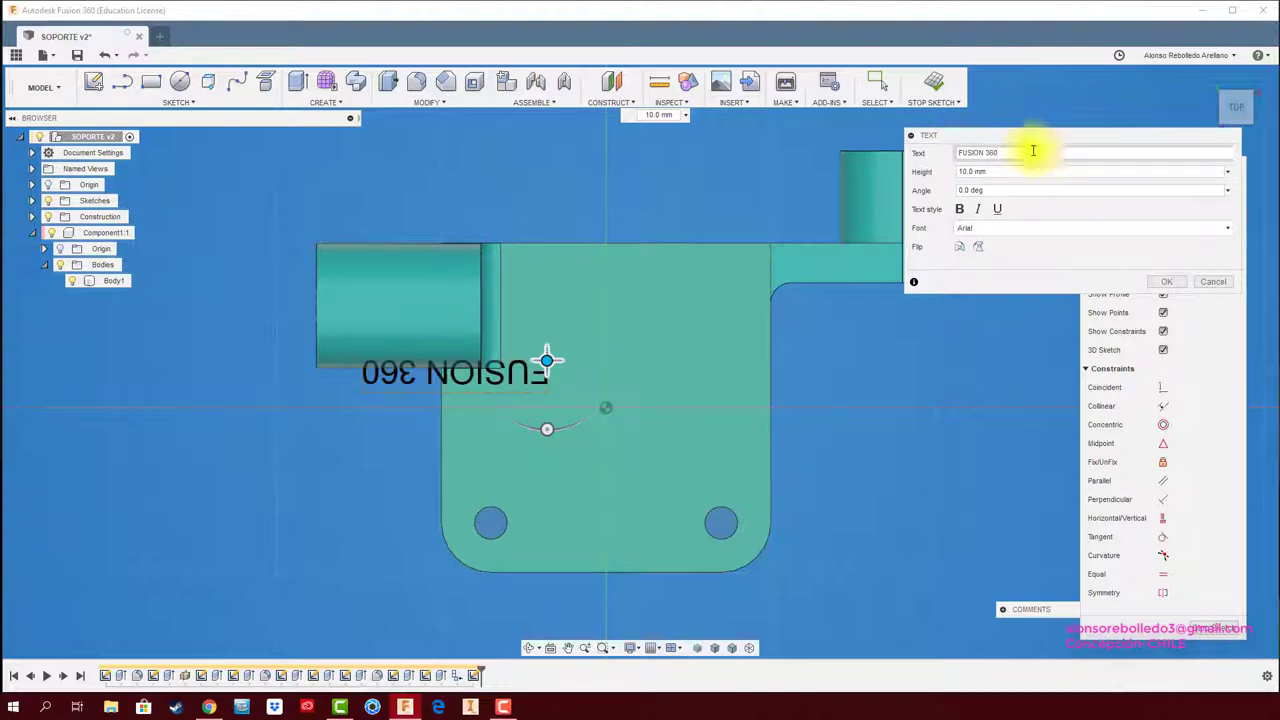
pyautogui.moveTo(540, 428); pyautogui.dragTo(538, 285)
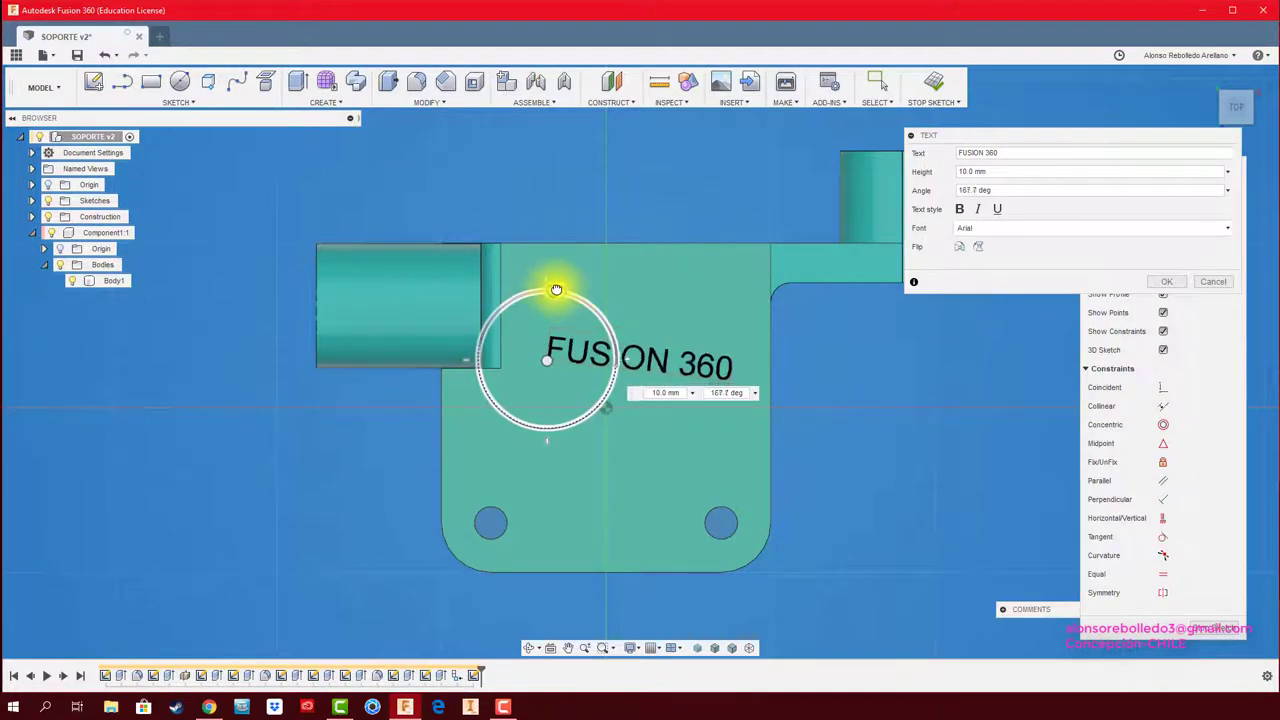
pyautogui.moveTo(538, 285); pyautogui.dragTo(547, 287)
pyautogui.moveTo(546, 360); pyautogui.dragTo(517, 451)
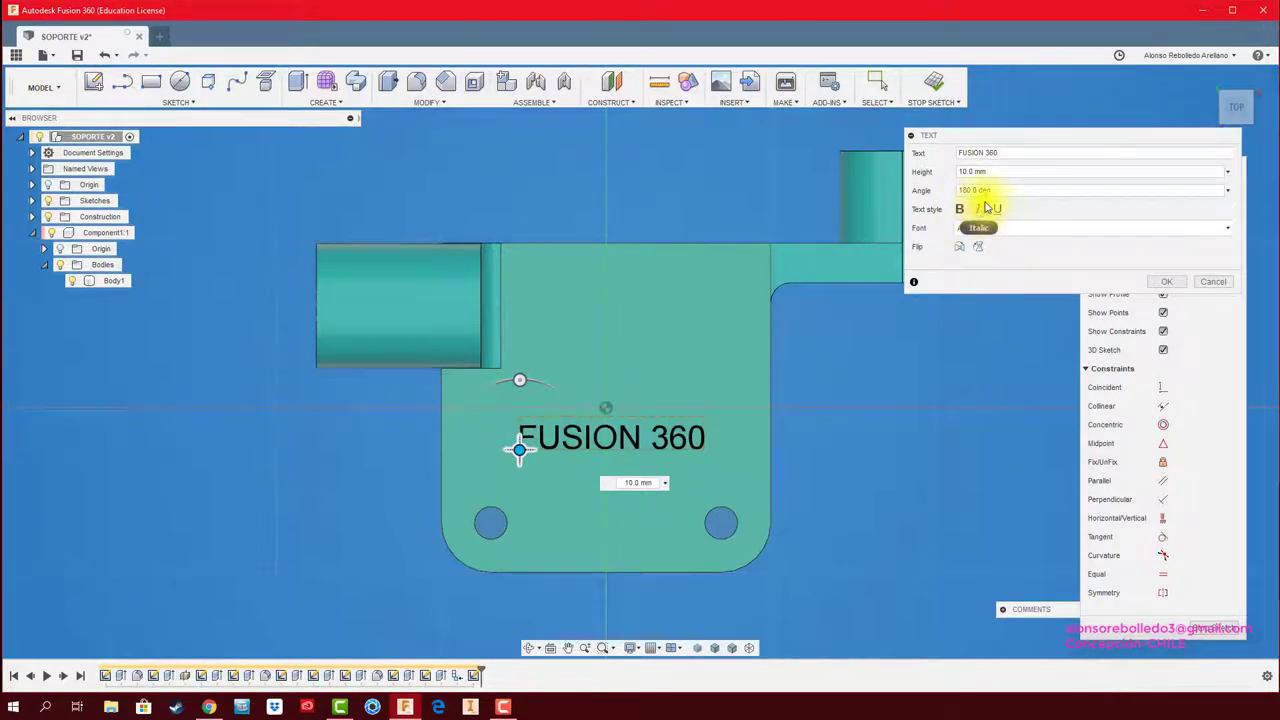
# - Keep the Arial font with normal (unmirrored) reading and confirm the 10 mm text
pyautogui.click(1020, 228)
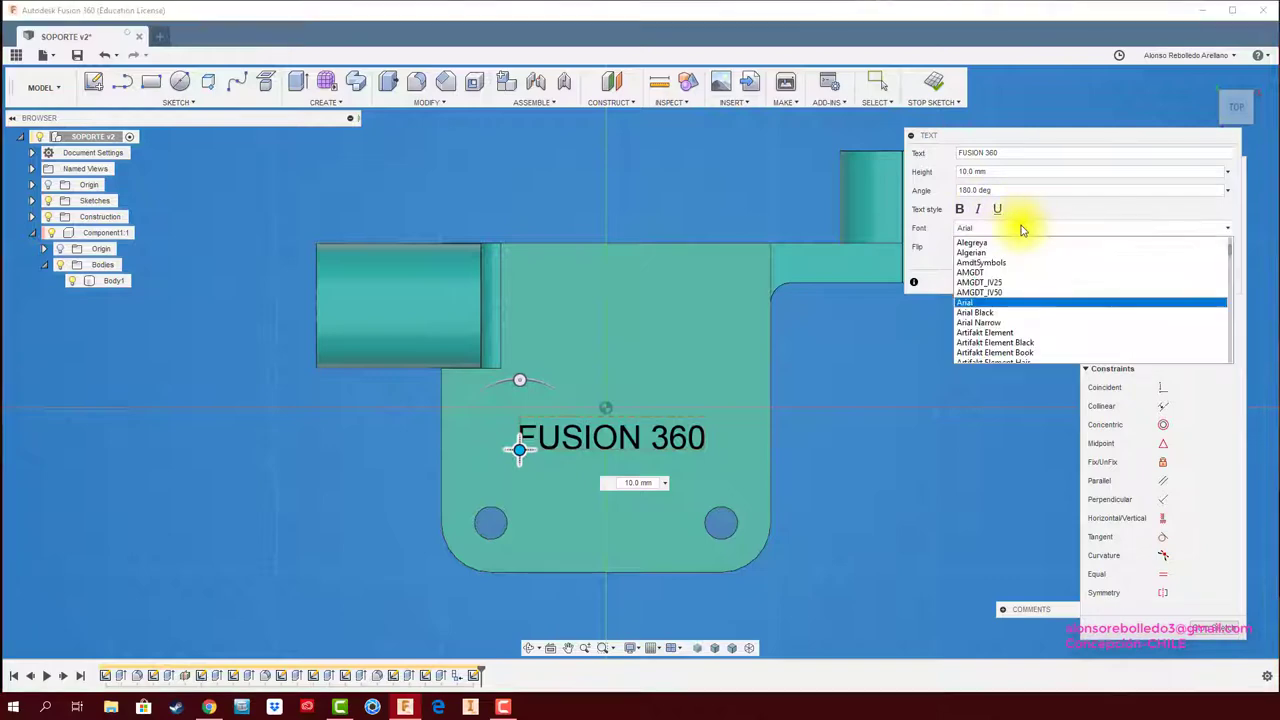
pyautogui.click(944, 265)
pyautogui.click(965, 255)
pyautogui.click(965, 254)
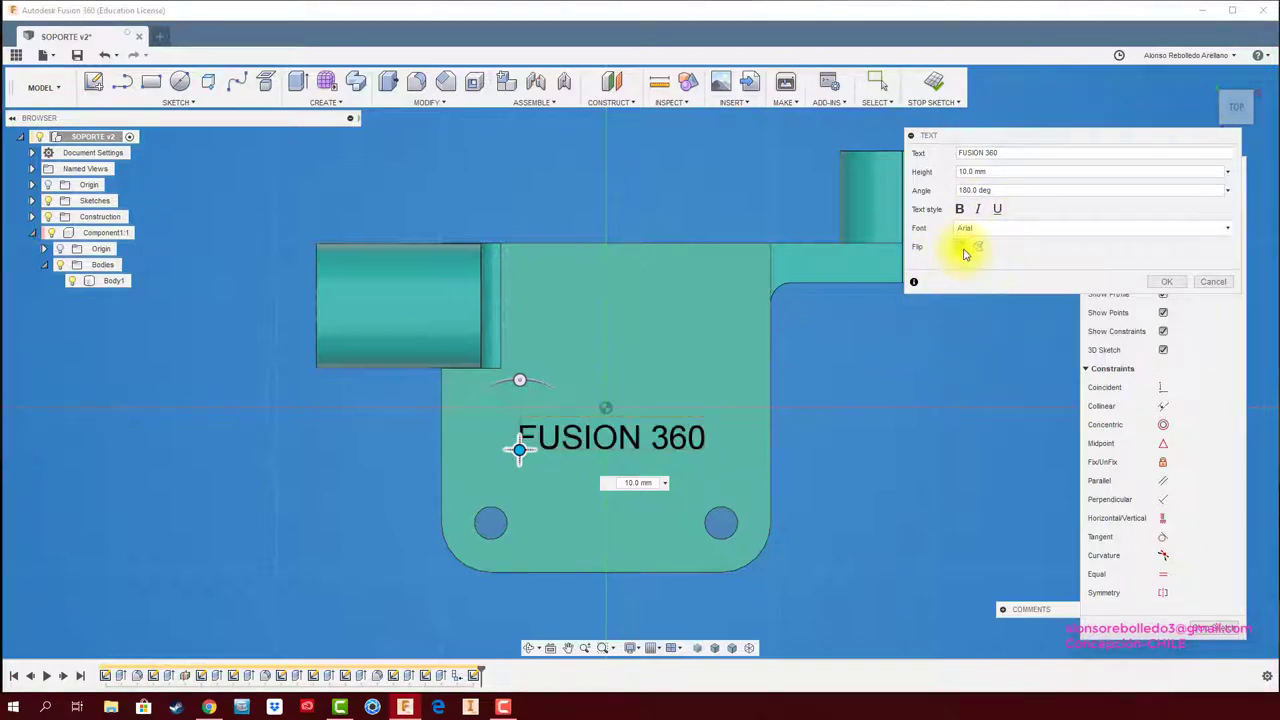
pyautogui.click(979, 248)
pyautogui.click(979, 248)
pyautogui.click(1176, 283)
pyautogui.moveTo(826, 431)
pyautogui.keyDown('shift'); pyautogui.mouseDown(button='middle')
pyautogui.moveTo(869, 329)
pyautogui.moveTo(837, 346)
pyautogui.moveTo(870, 300)
pyautogui.mouseUp(button='middle'); pyautogui.keyUp('shift')
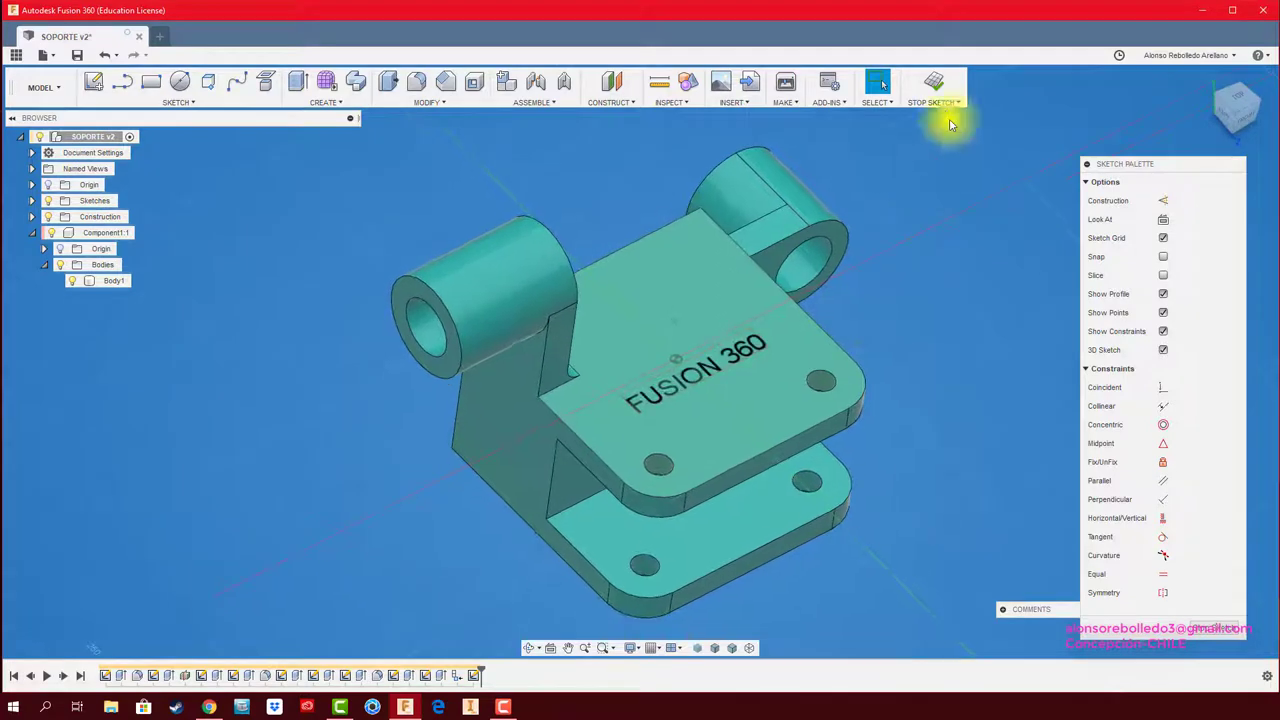
# - Finish the sketch and Press Pull the text profile -1.0 mm as a cut
pyautogui.click(934, 88)
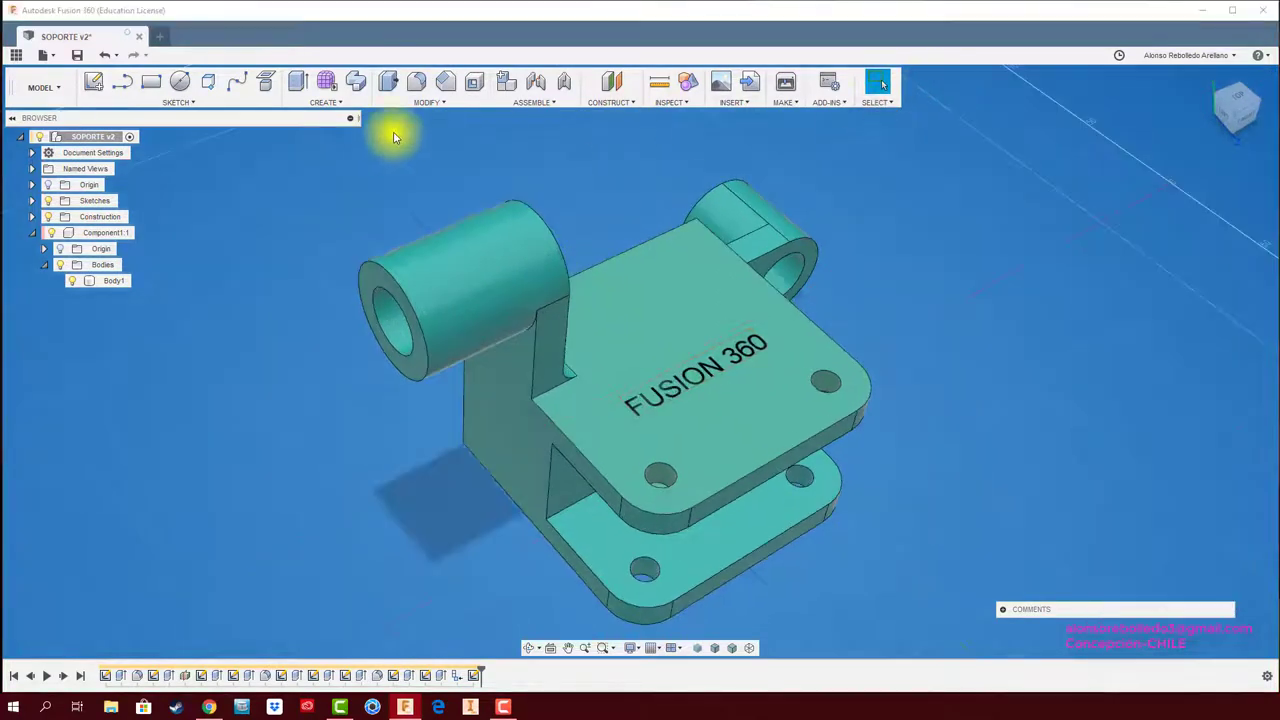
pyautogui.click(390, 84)
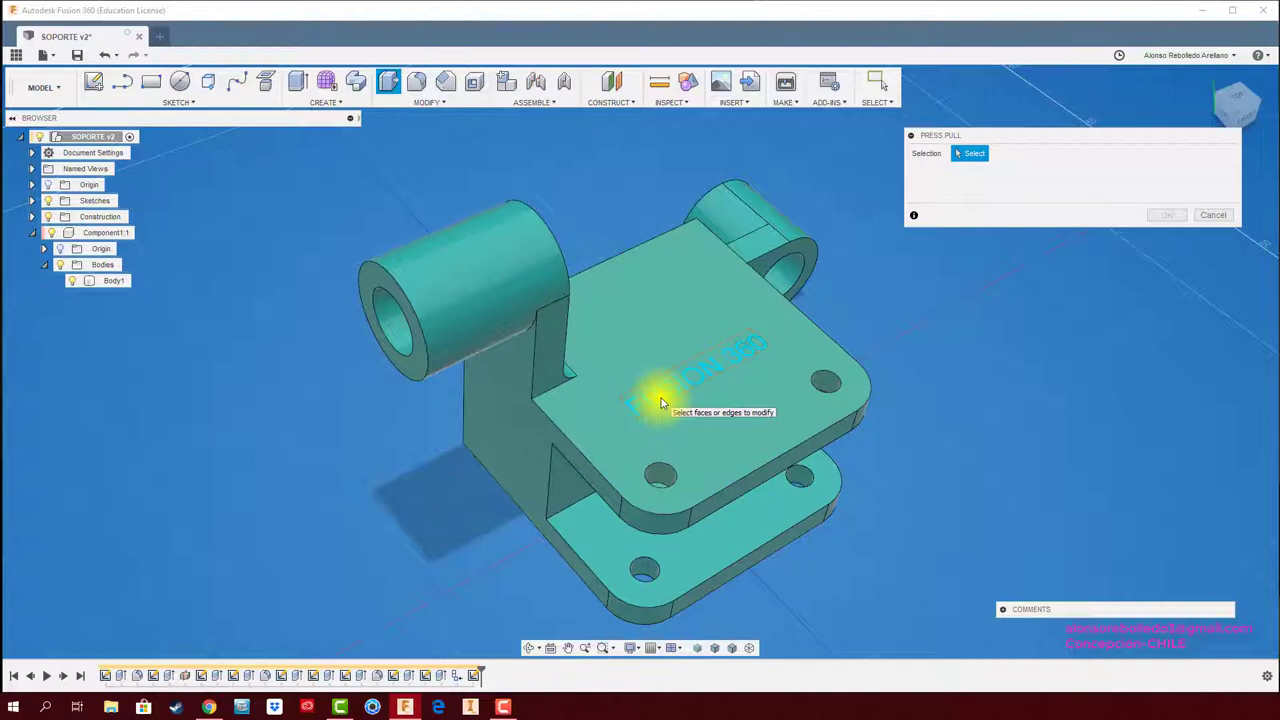
pyautogui.click(660, 403)
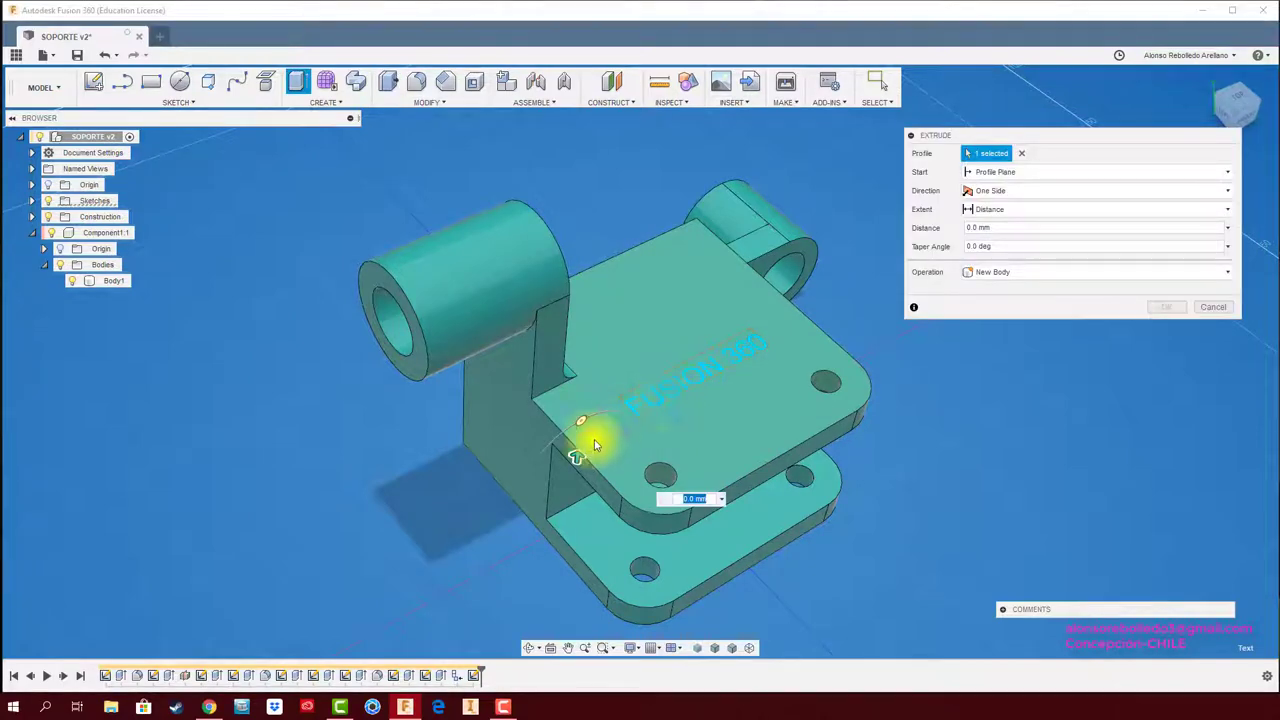
pyautogui.moveTo(577, 456); pyautogui.dragTo(574, 443)
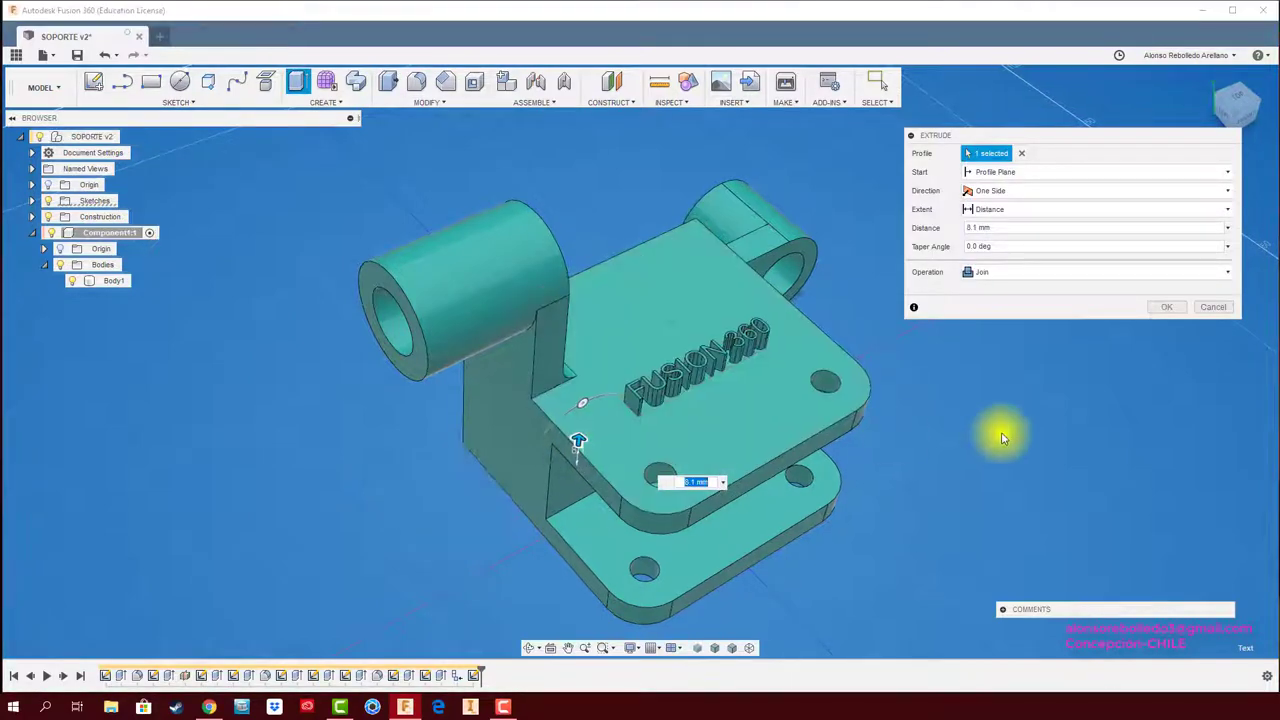
pyautogui.keyDown('shift'); pyautogui.moveTo(997, 429); pyautogui.dragTo(749, 437, button='middle'); pyautogui.keyUp('shift')
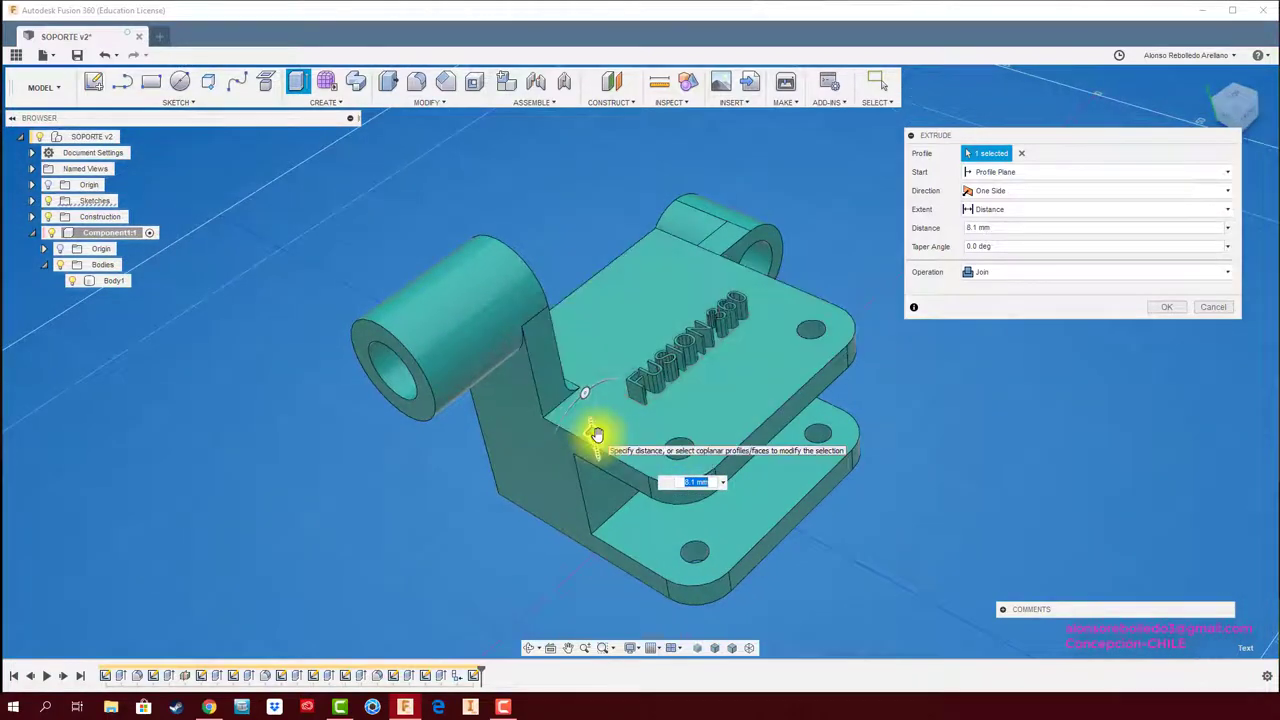
pyautogui.moveTo(593, 441); pyautogui.dragTo(573, 478)
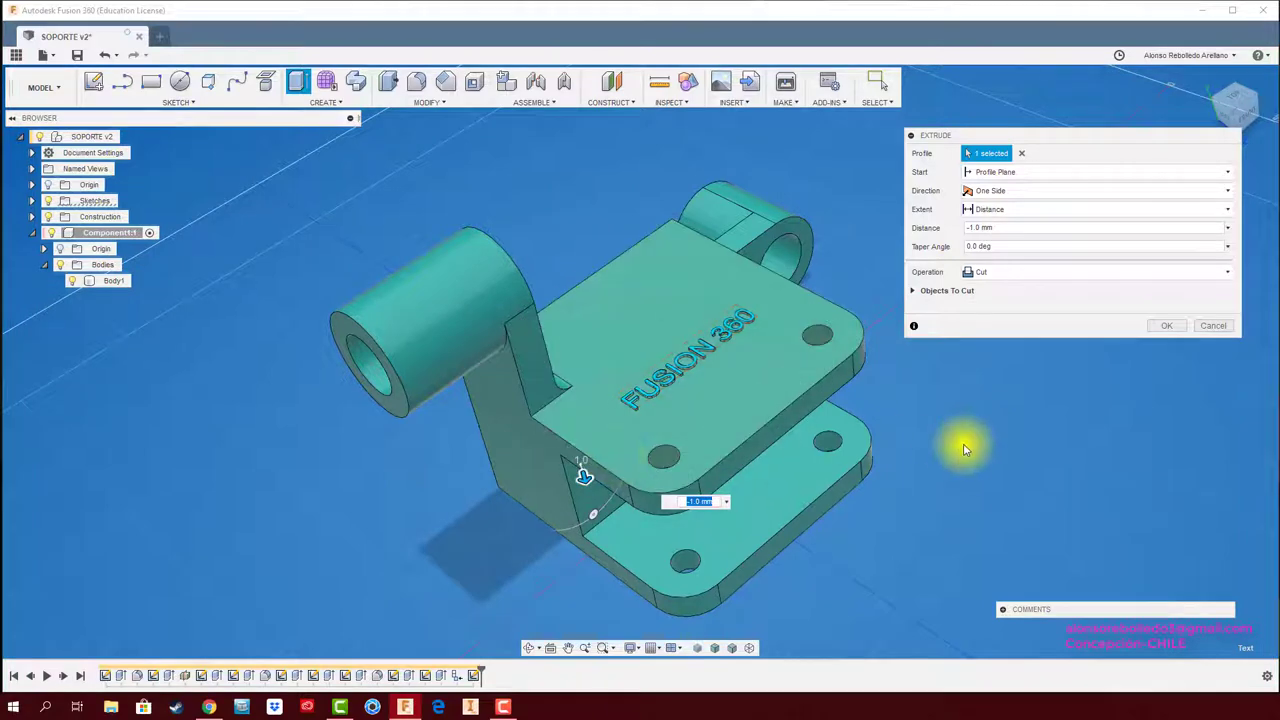
pyautogui.keyDown('shift'); pyautogui.moveTo(966, 443); pyautogui.dragTo(966, 437, button='middle'); pyautogui.keyUp('shift')
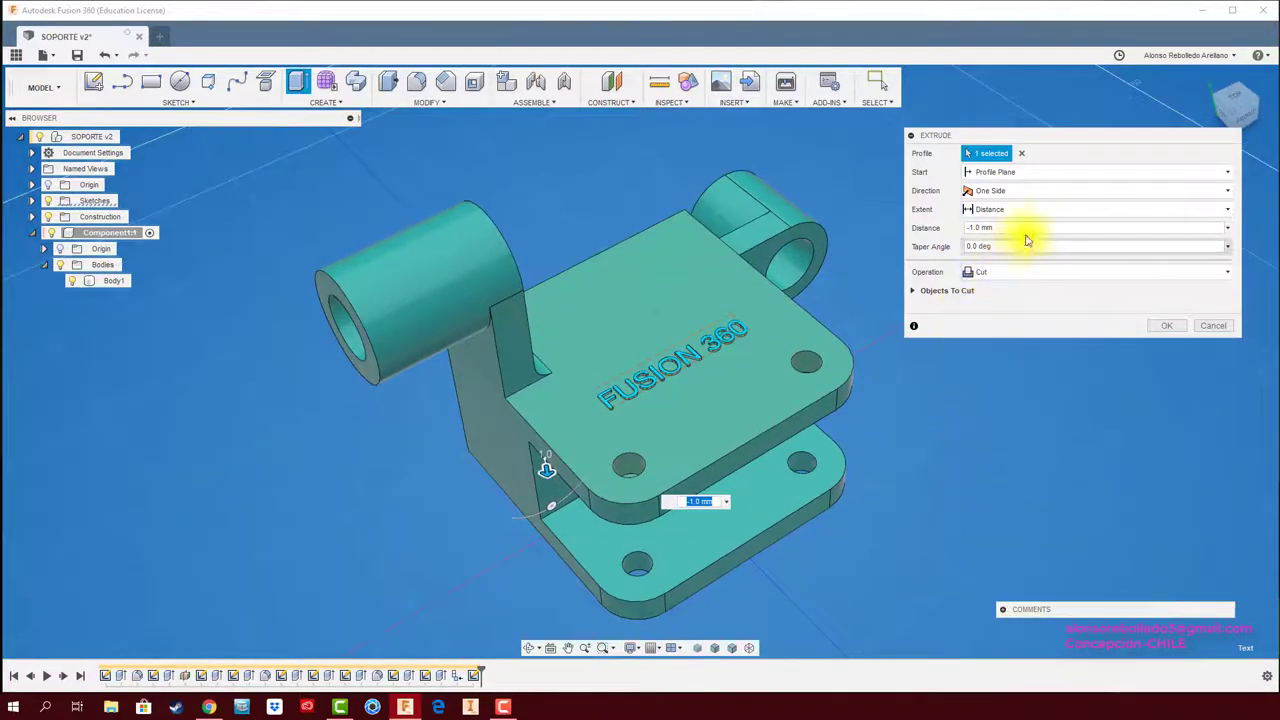
pyautogui.click(975, 228)
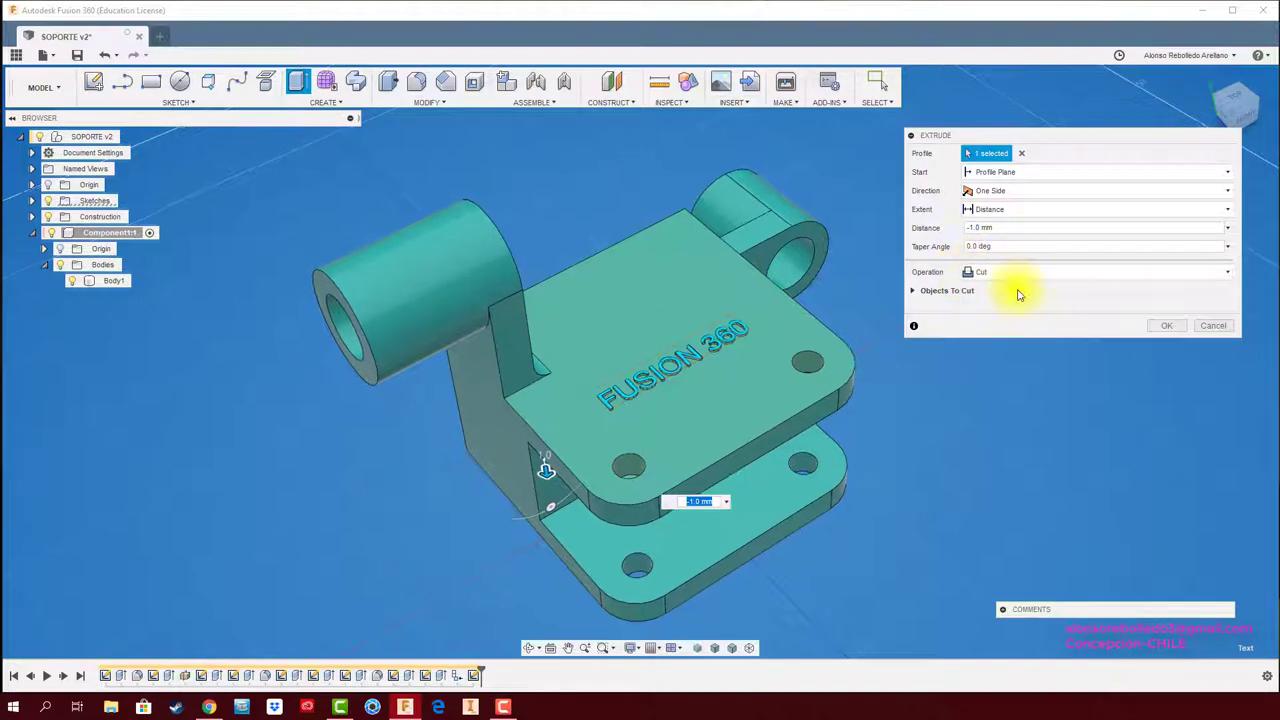
pyautogui.click(1167, 325)
pyautogui.moveTo(986, 337)
pyautogui.keyDown('shift'); pyautogui.mouseDown(button='middle')
pyautogui.moveTo(1043, 351)
pyautogui.moveTo(1045, 372)
pyautogui.mouseUp(button='middle'); pyautogui.keyUp('shift')
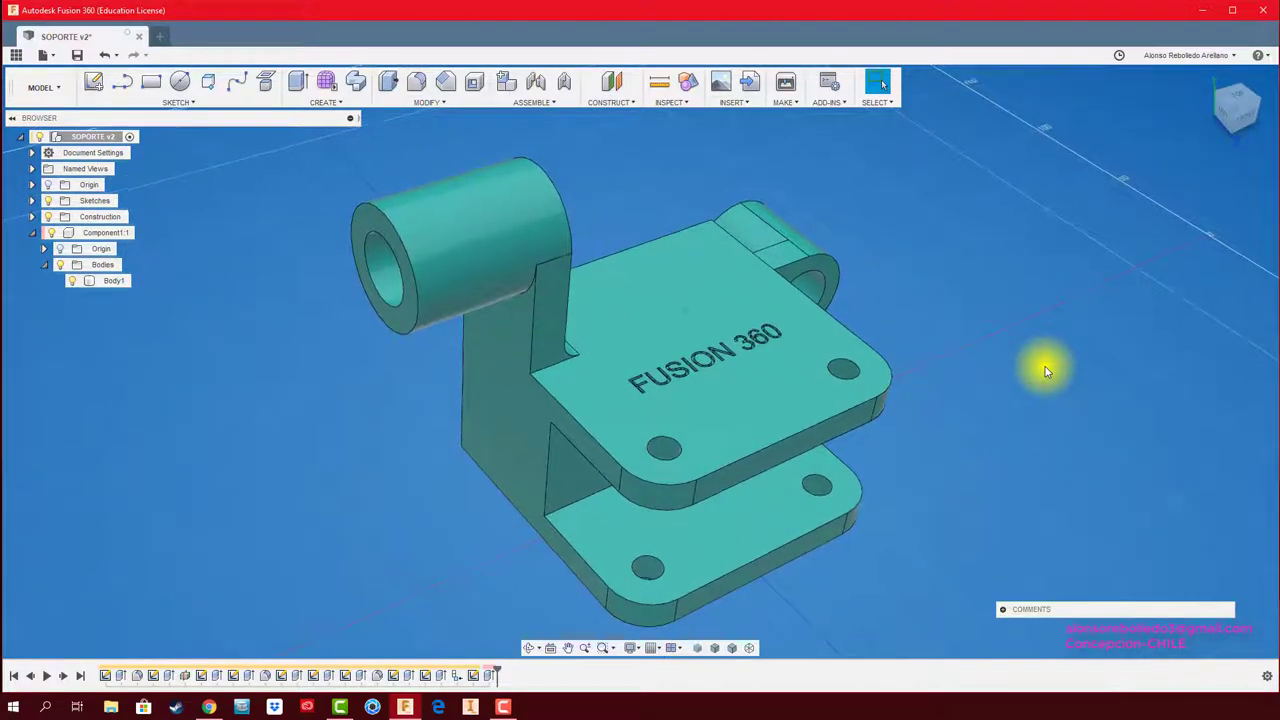
# - Create an offset construction plane 84 mm above the bracket's top face
pyautogui.scroll(-5, 943, 357)
pyautogui.scroll(2, 510, 255)
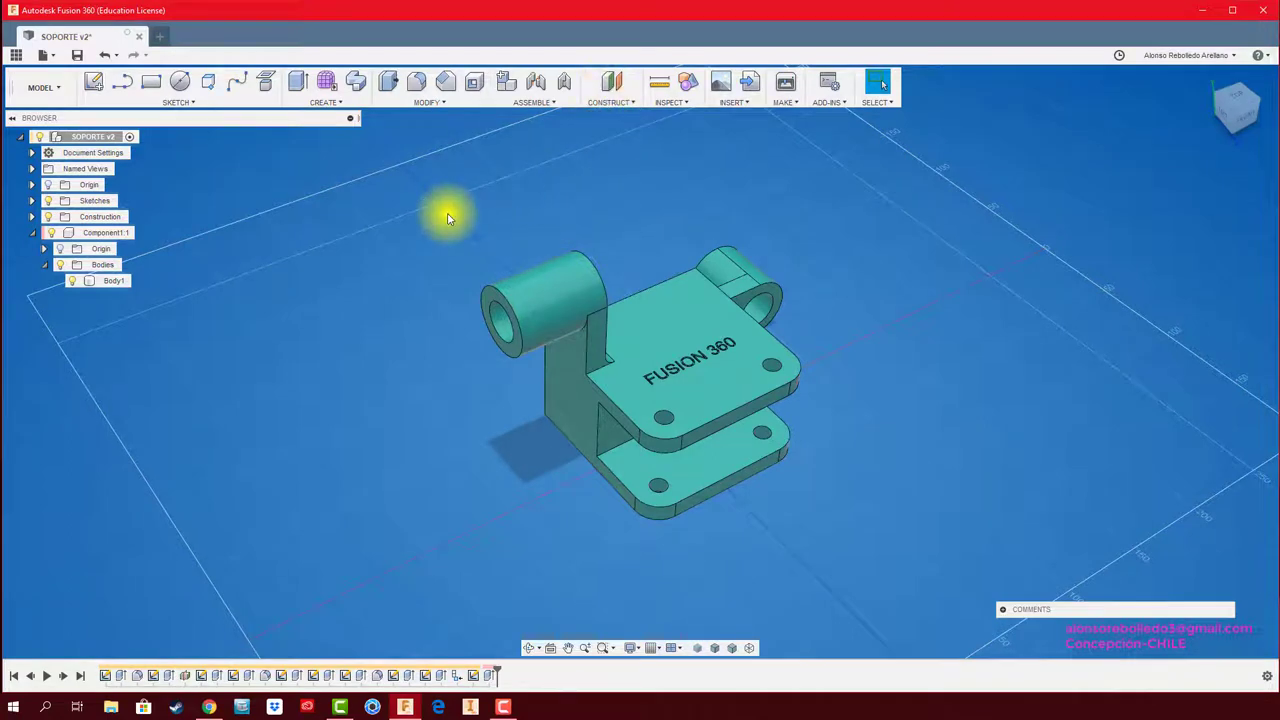
pyautogui.click(613, 84)
pyautogui.click(673, 338)
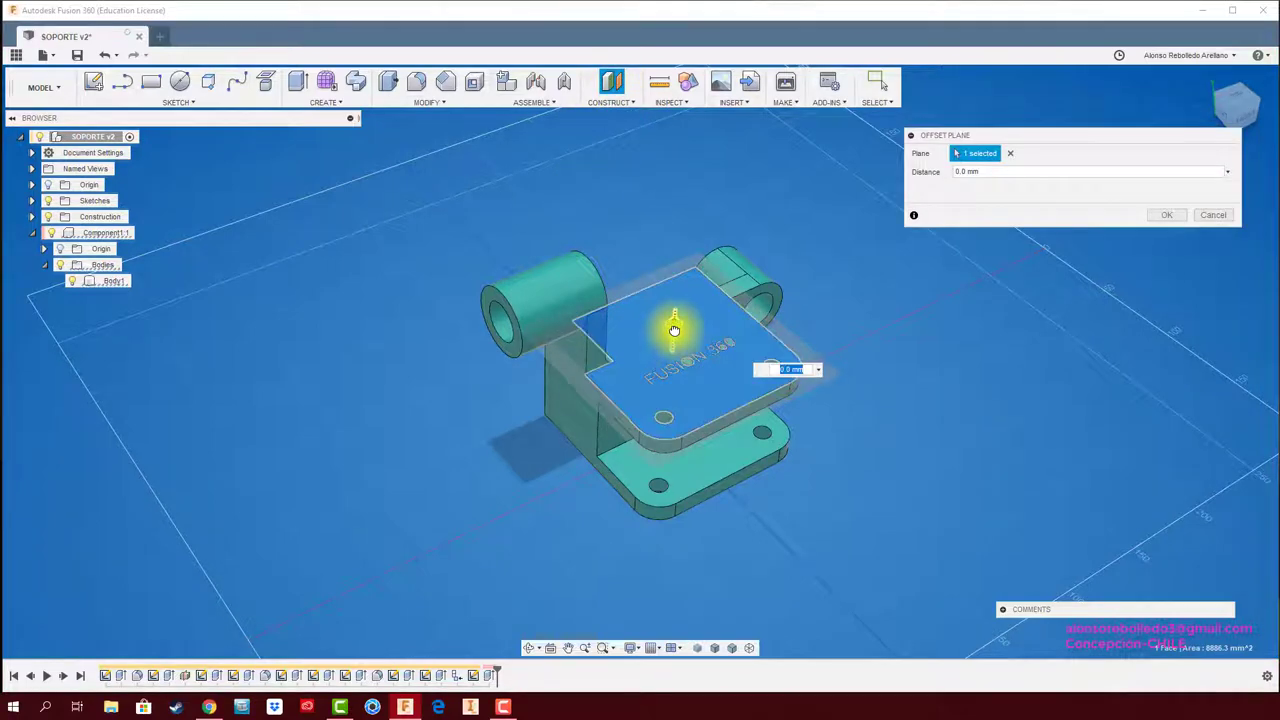
pyautogui.moveTo(674, 330); pyautogui.dragTo(657, 200)
pyautogui.moveTo(657, 200)
pyautogui.keyDown('shift'); pyautogui.mouseDown(button='middle')
pyautogui.moveTo(637, 255)
pyautogui.moveTo(679, 269)
pyautogui.mouseUp(button='middle'); pyautogui.keyUp('shift')
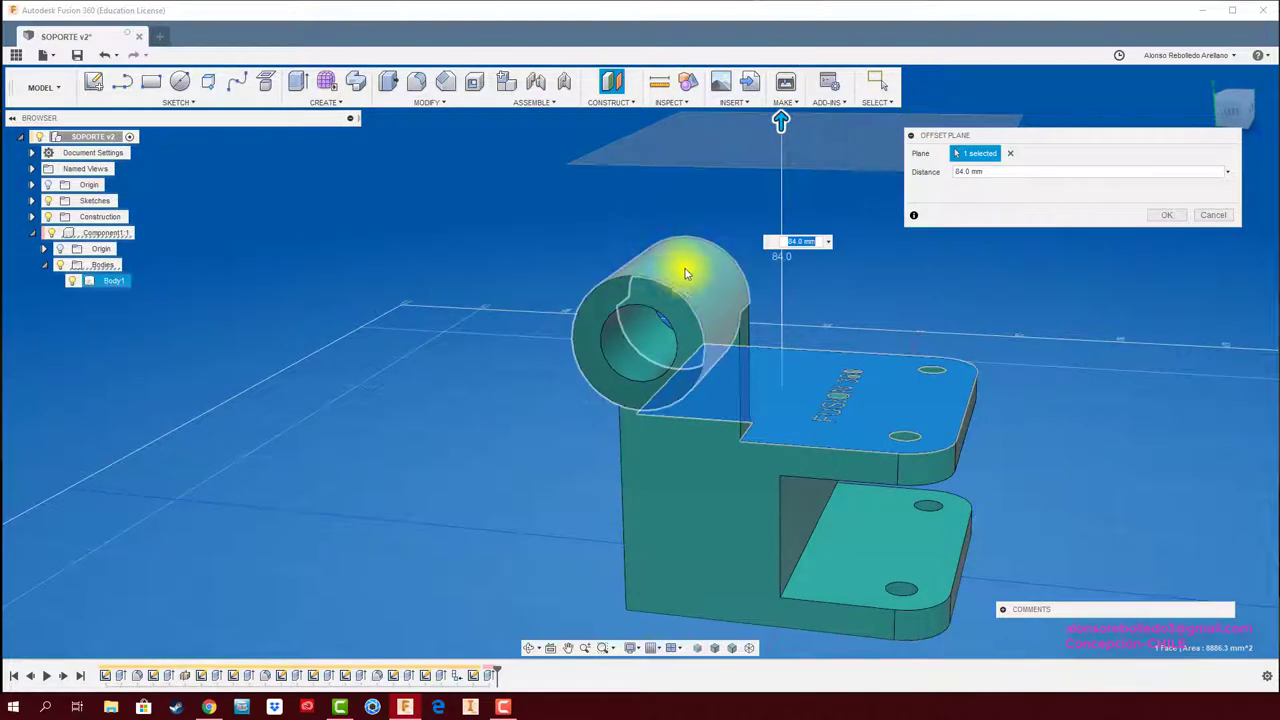
pyautogui.click(1166, 215)
pyautogui.keyDown('shift'); pyautogui.moveTo(737, 143); pyautogui.dragTo(731, 186, button='middle'); pyautogui.keyUp('shift')
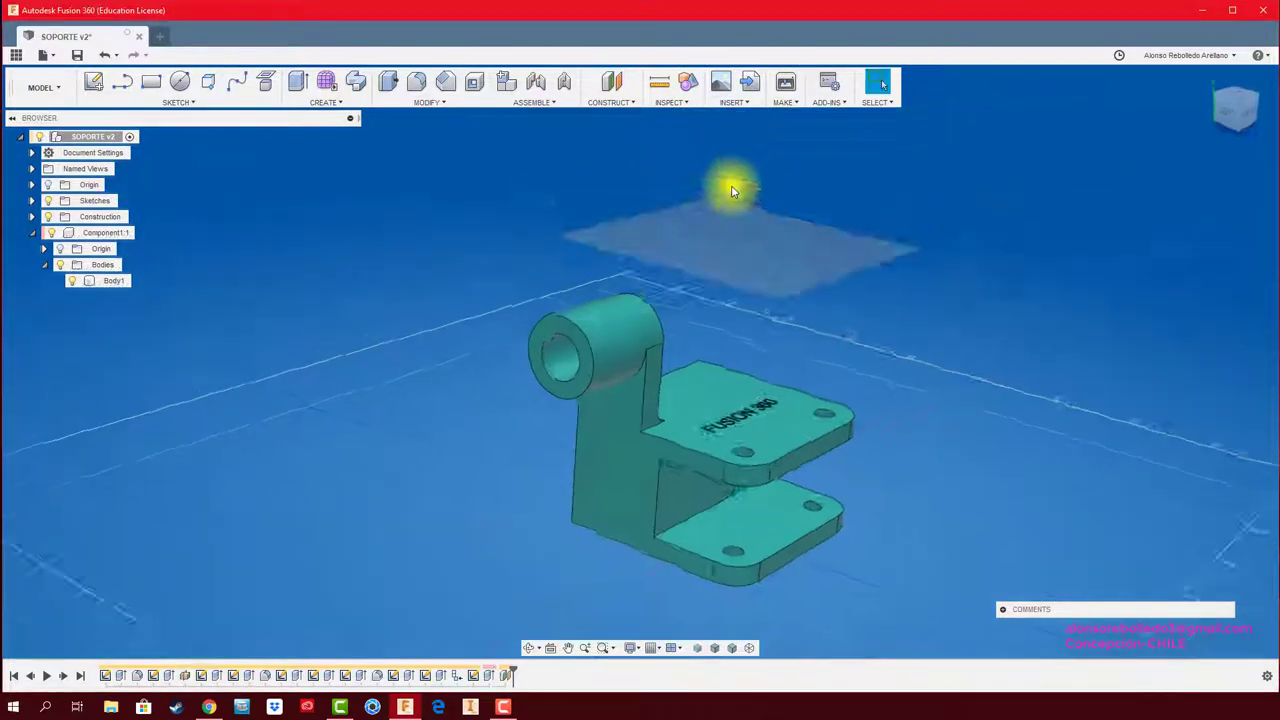
pyautogui.click(192, 103)
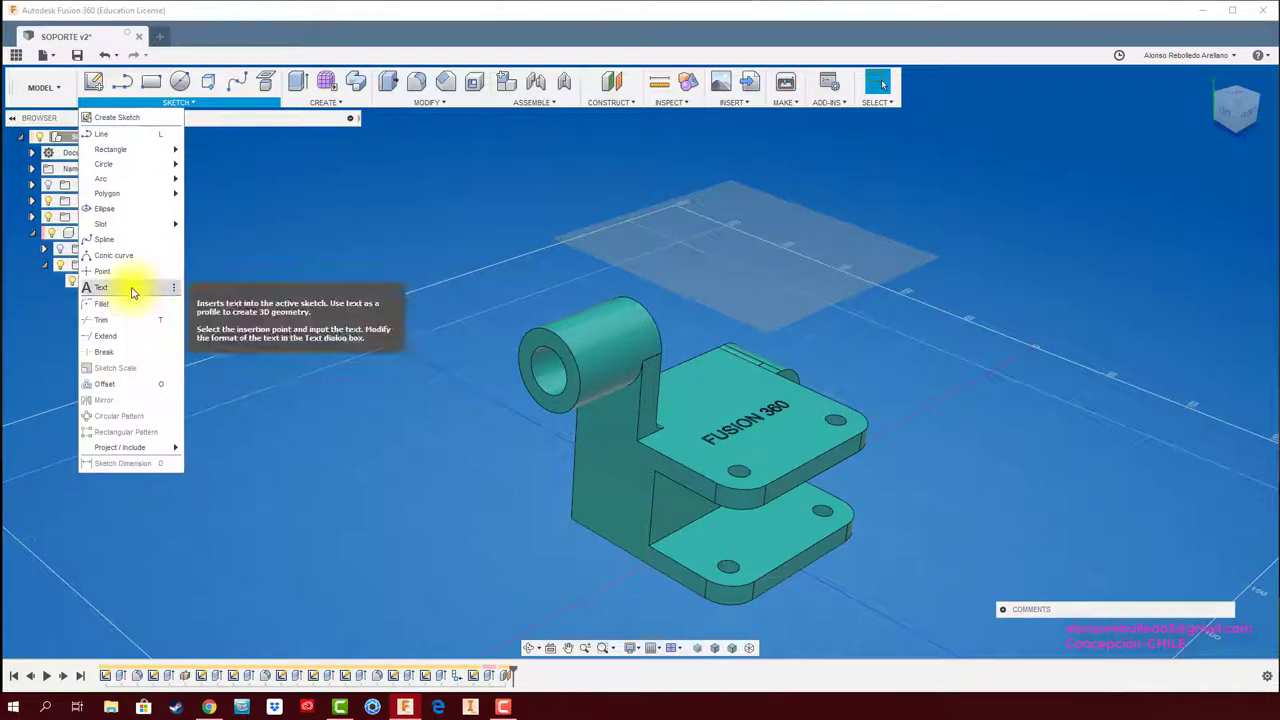
# - Place FUSION 360 text on the offset plane, rotated 90° and moved over the cylinder
pyautogui.click(130, 286)
pyautogui.click(686, 236)
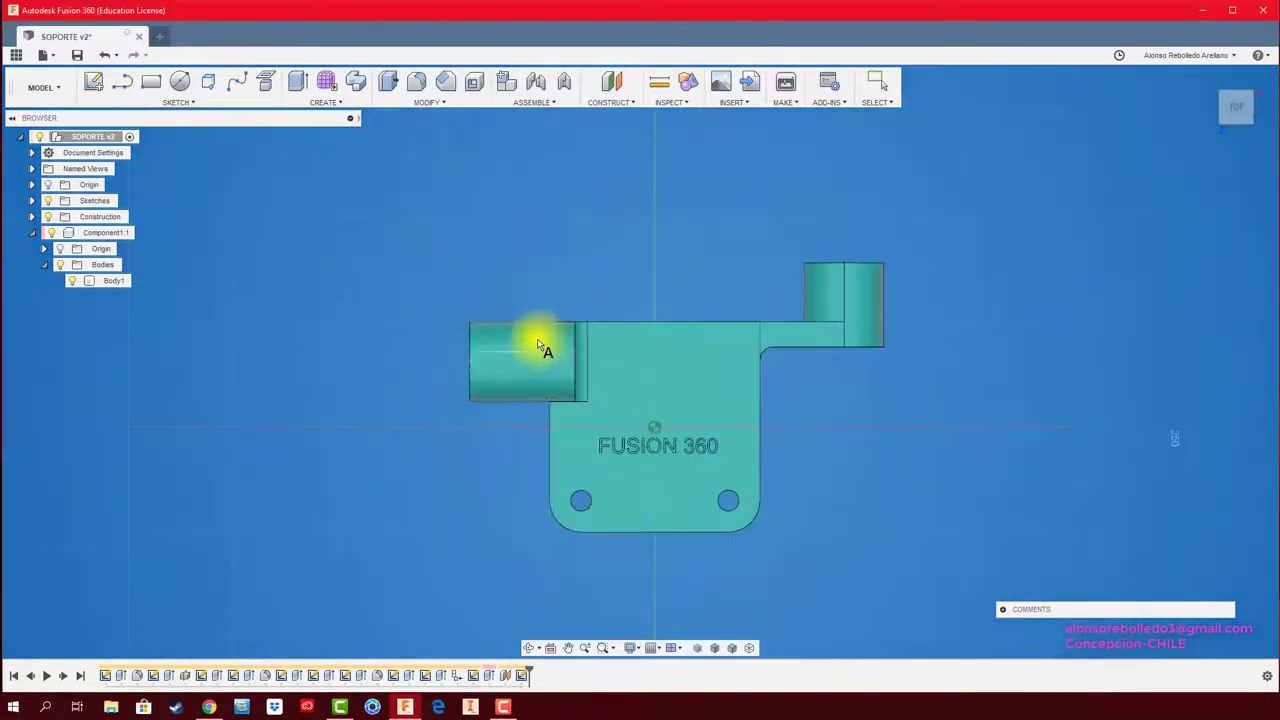
pyautogui.click(504, 334)
pyautogui.write('FUSION 3')
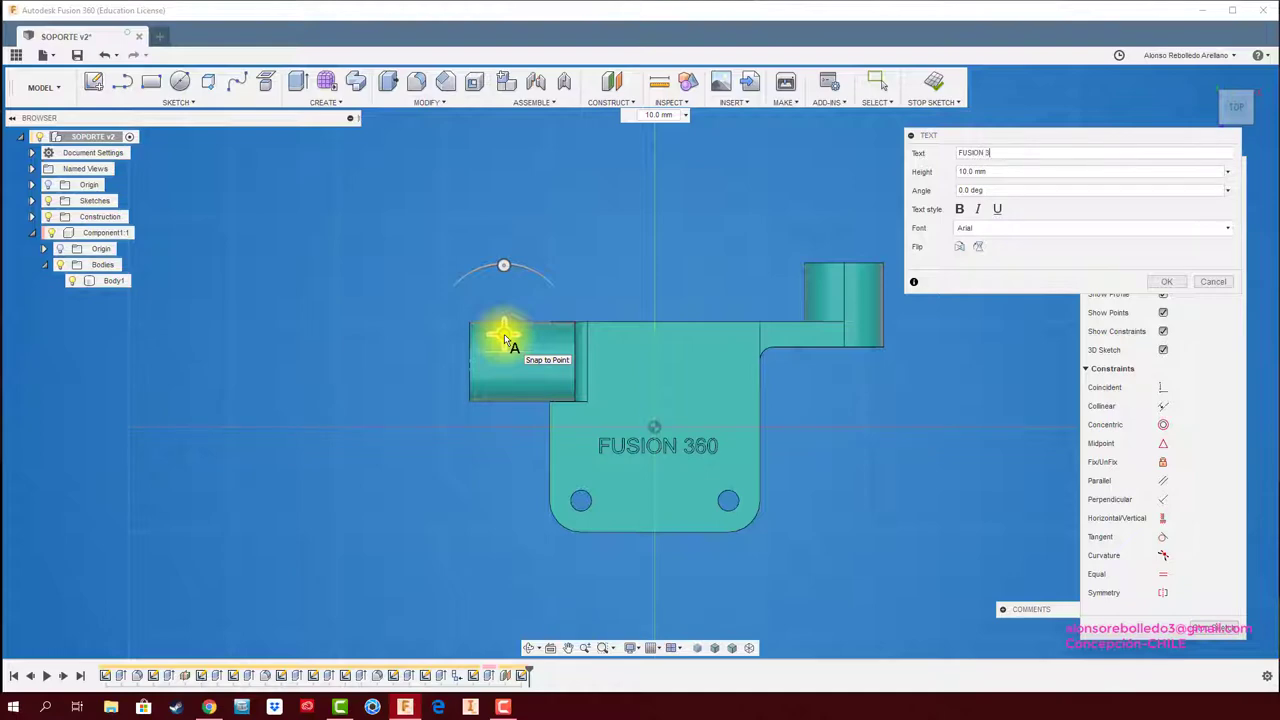
pyautogui.write('60')
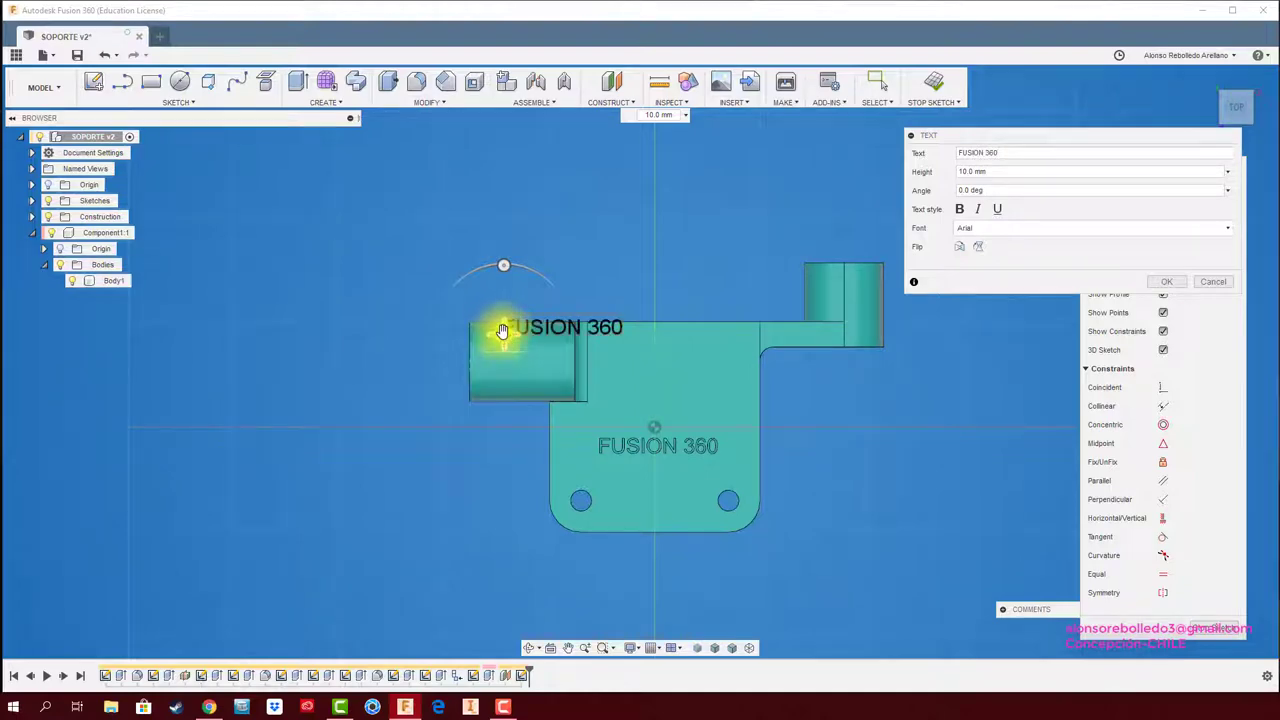
pyautogui.moveTo(503, 331); pyautogui.dragTo(486, 363)
pyautogui.moveTo(486, 298); pyautogui.dragTo(399, 376)
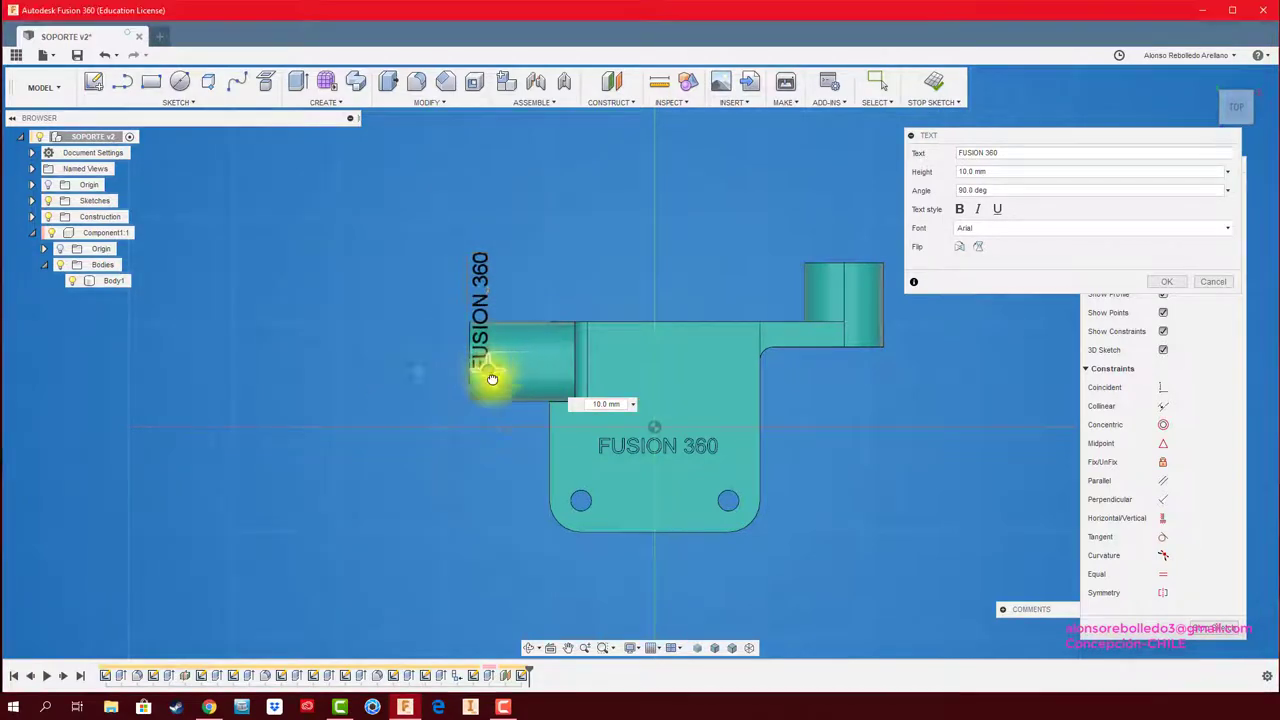
pyautogui.moveTo(491, 374); pyautogui.dragTo(521, 418)
# - Set the text height to 6 mm, adjust its position over the cylinder, and confirm
pyautogui.click(998, 171)
pyautogui.write('6')
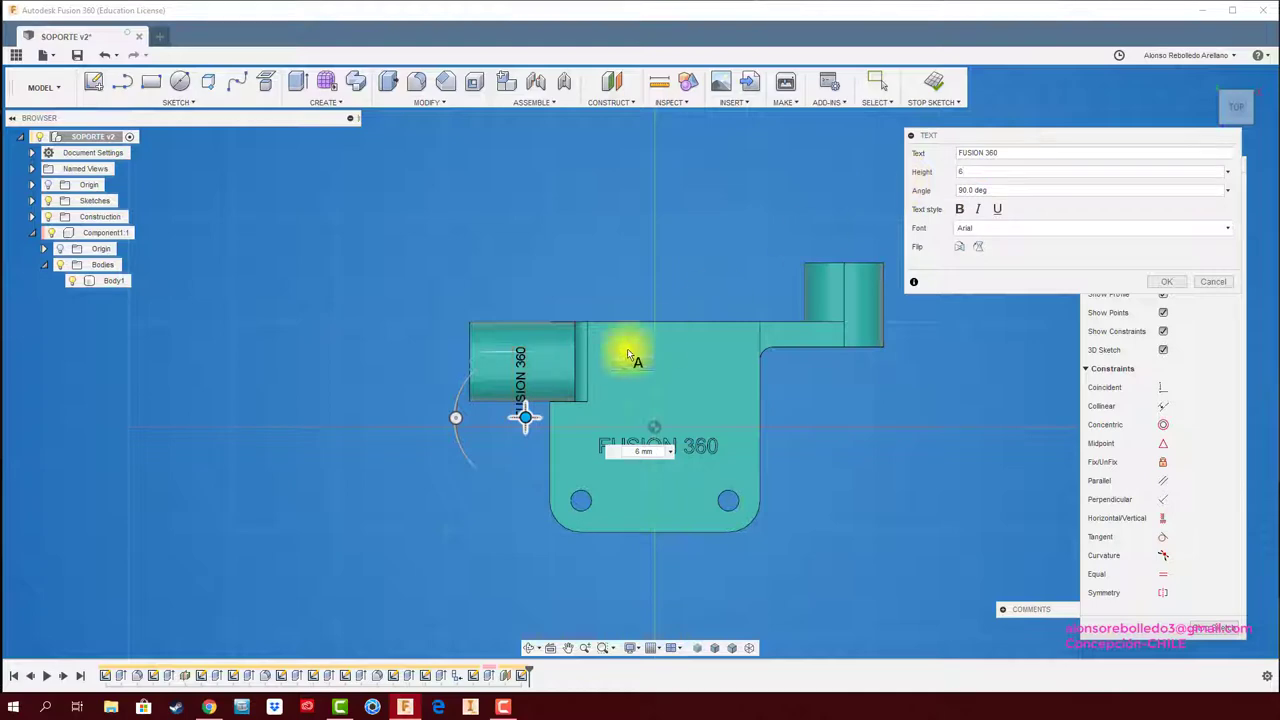
pyautogui.moveTo(523, 409); pyautogui.dragTo(525, 397)
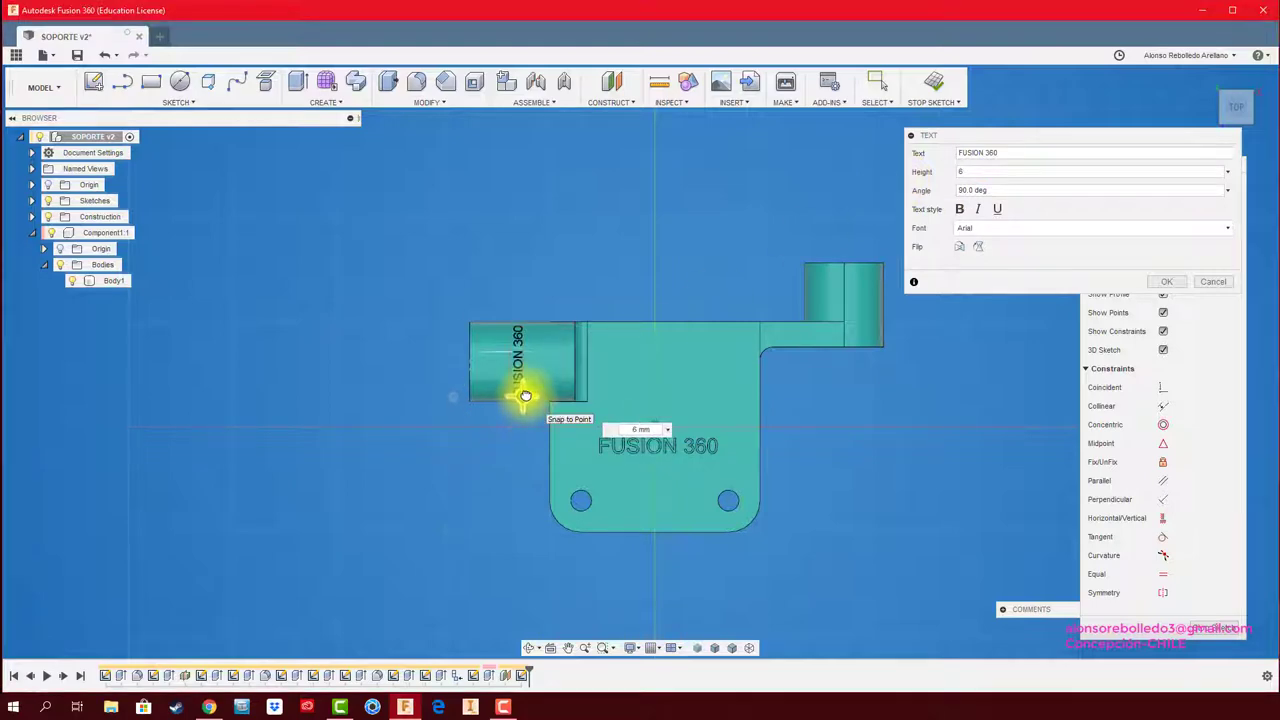
pyautogui.click(1160, 282)
pyautogui.moveTo(828, 337)
pyautogui.keyDown('shift'); pyautogui.mouseDown(button='middle')
pyautogui.moveTo(700, 310)
pyautogui.moveTo(626, 323)
pyautogui.moveTo(600, 266)
pyautogui.moveTo(562, 265)
pyautogui.mouseUp(button='middle'); pyautogui.keyUp('shift')
pyautogui.scroll(3, 626, 323)
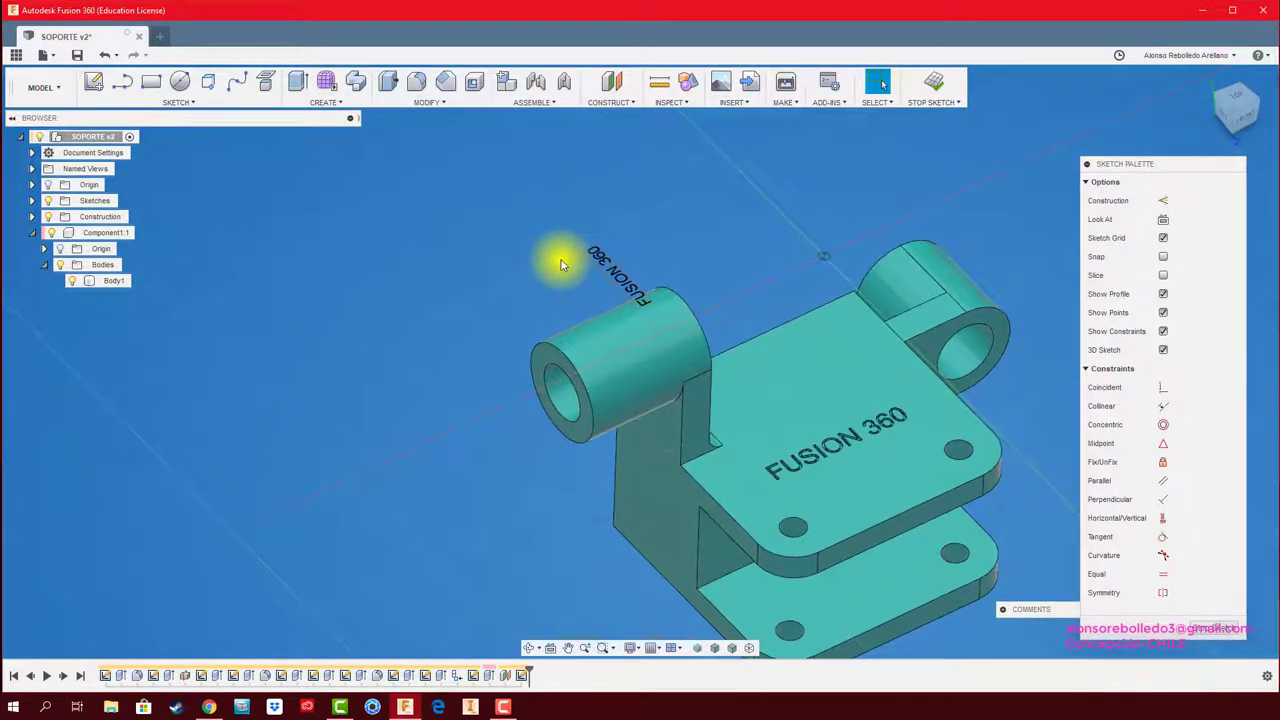
# - Explode the FUSION 360 text into separate letter curves and finish the sketch
pyautogui.scroll(2, 562, 265)
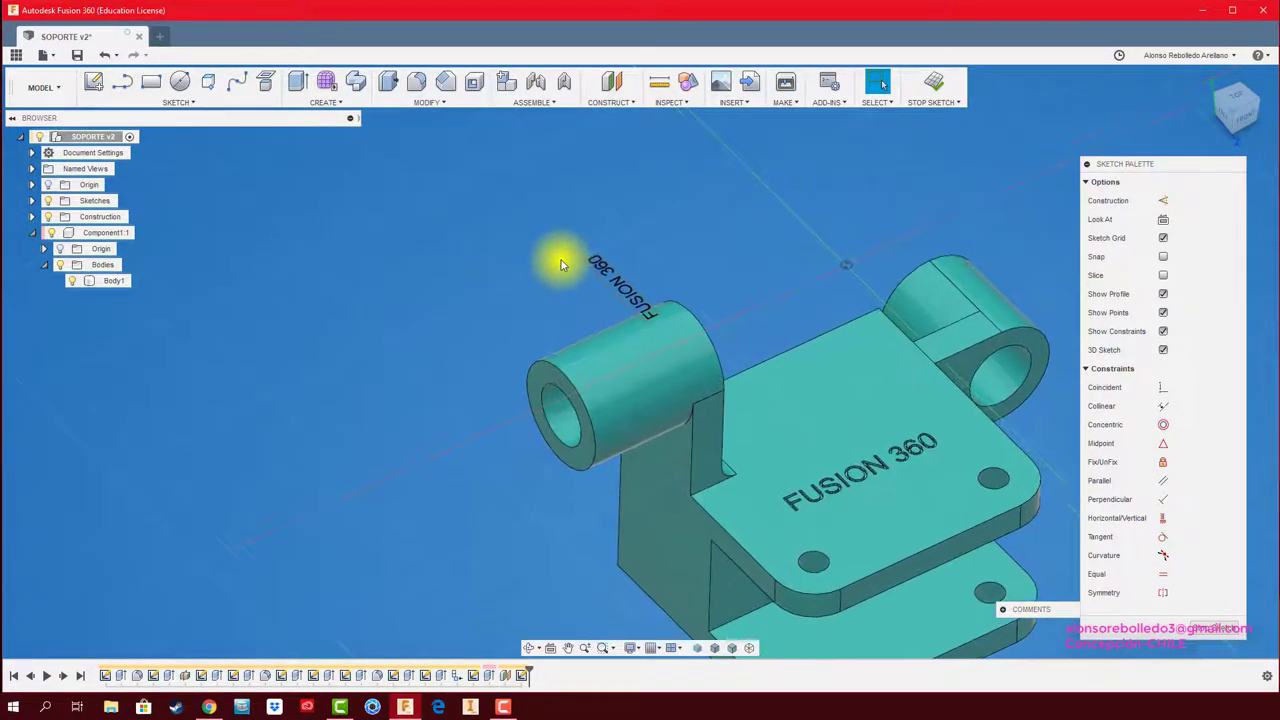
pyautogui.scroll(2, 562, 265)
pyautogui.scroll(2, 562, 265)
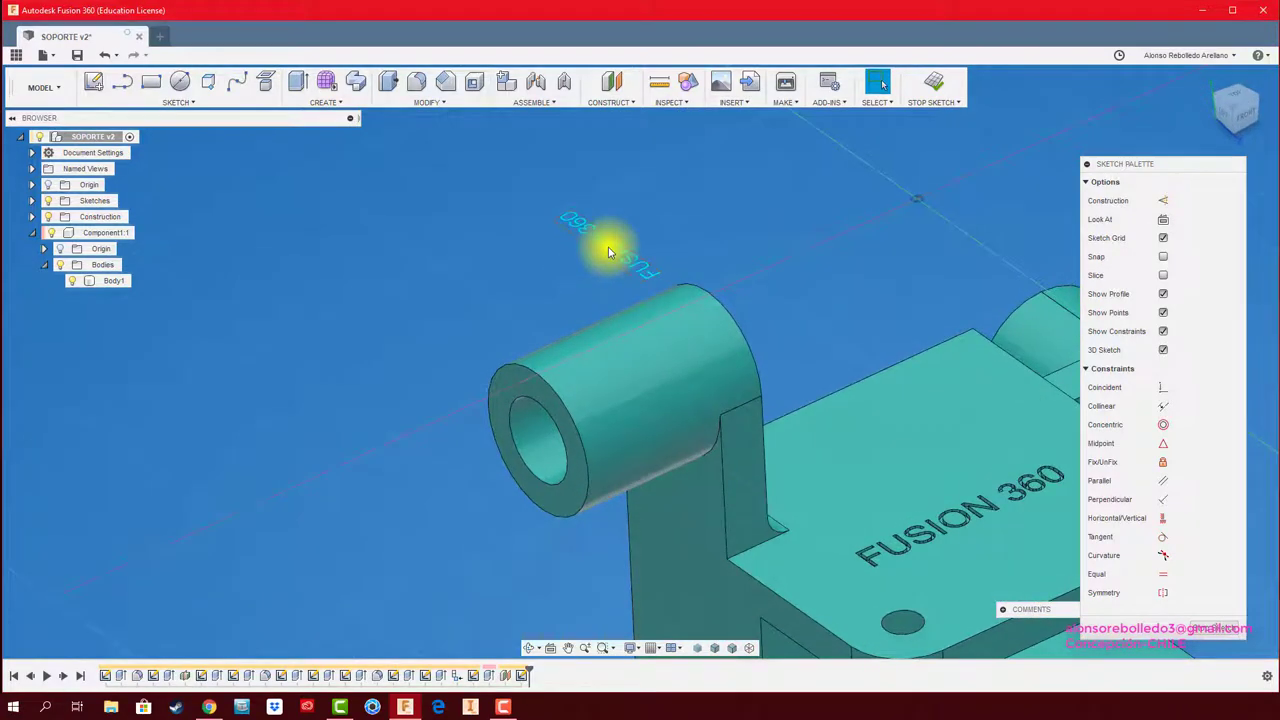
pyautogui.rightClick(608, 247)
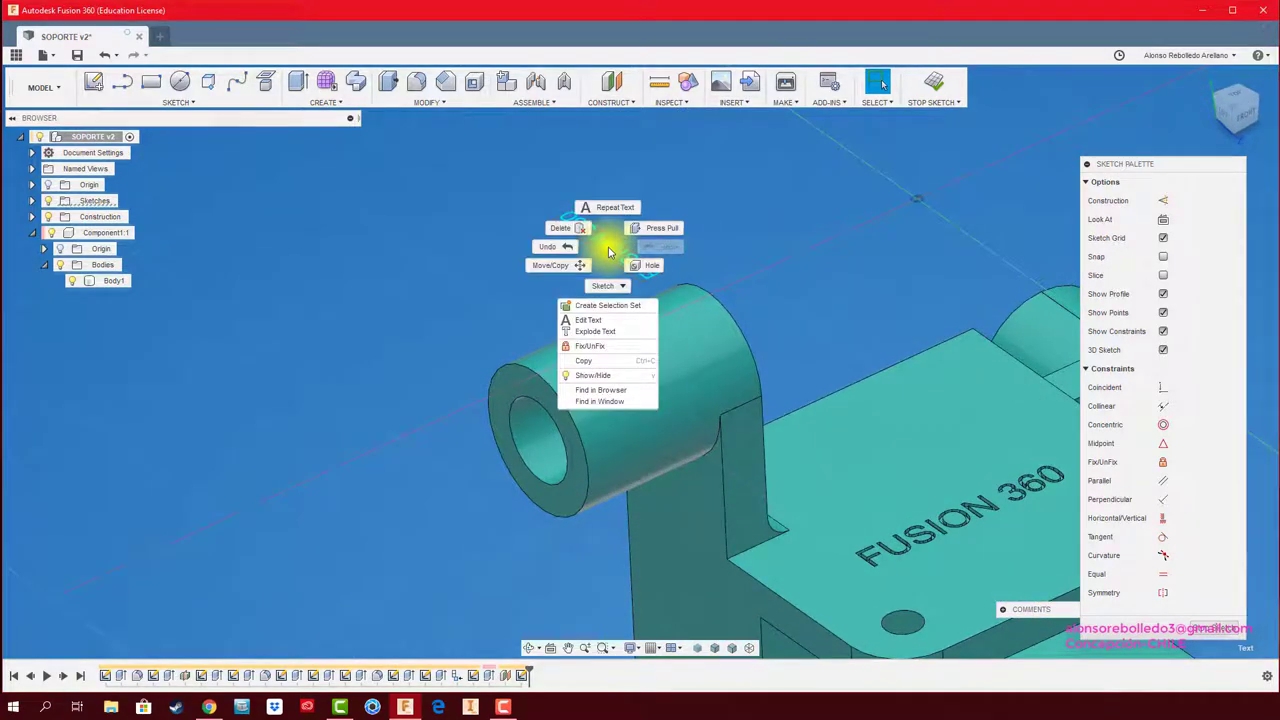
pyautogui.click(597, 334)
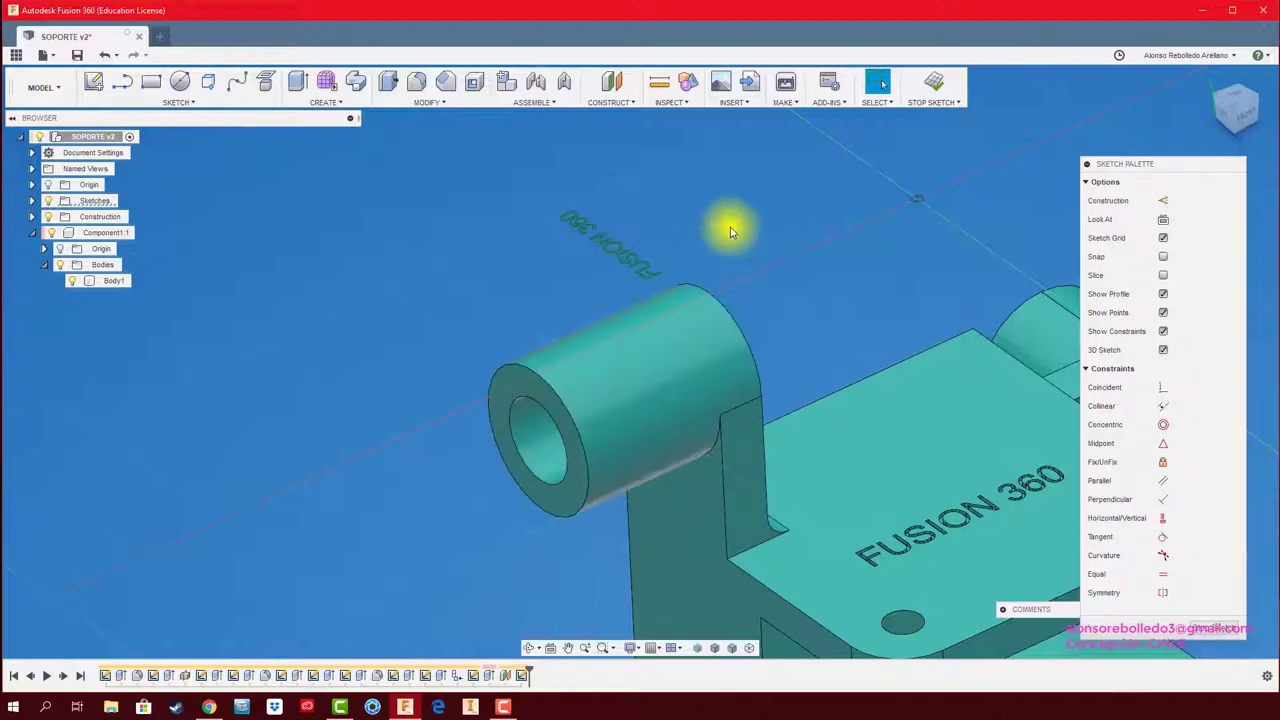
pyautogui.scroll(3, 740, 232)
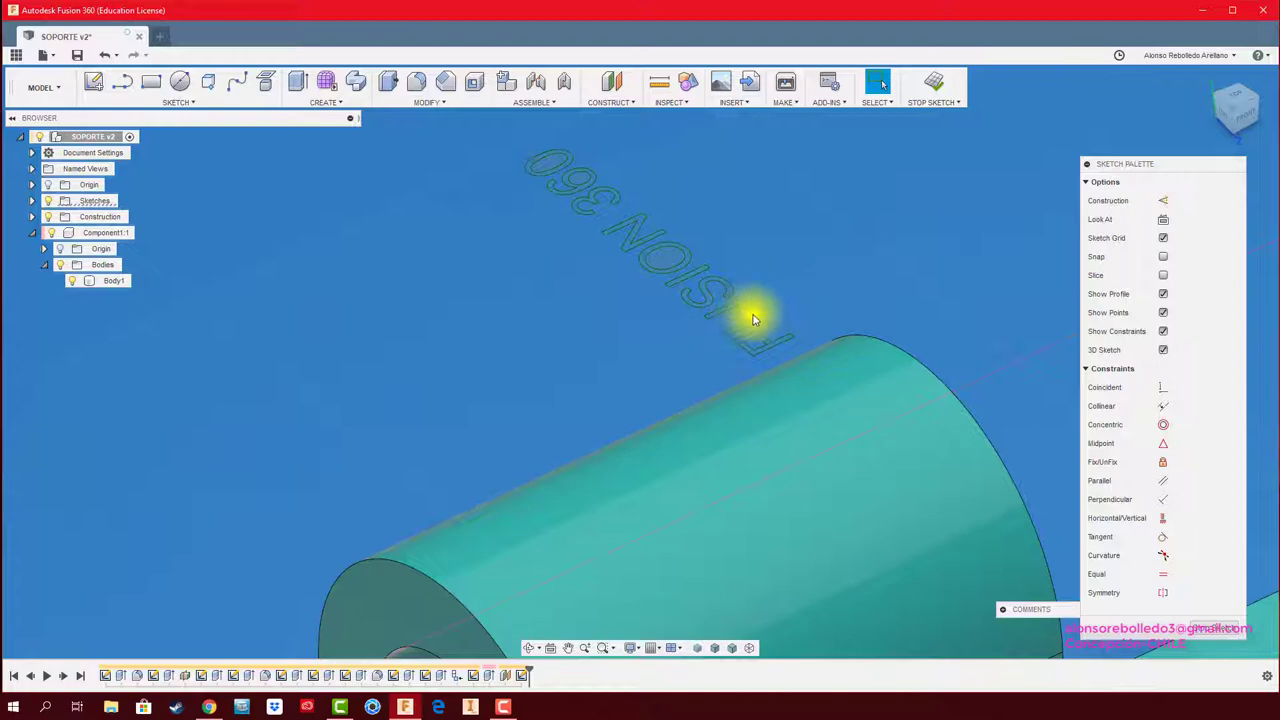
pyautogui.click(782, 342)
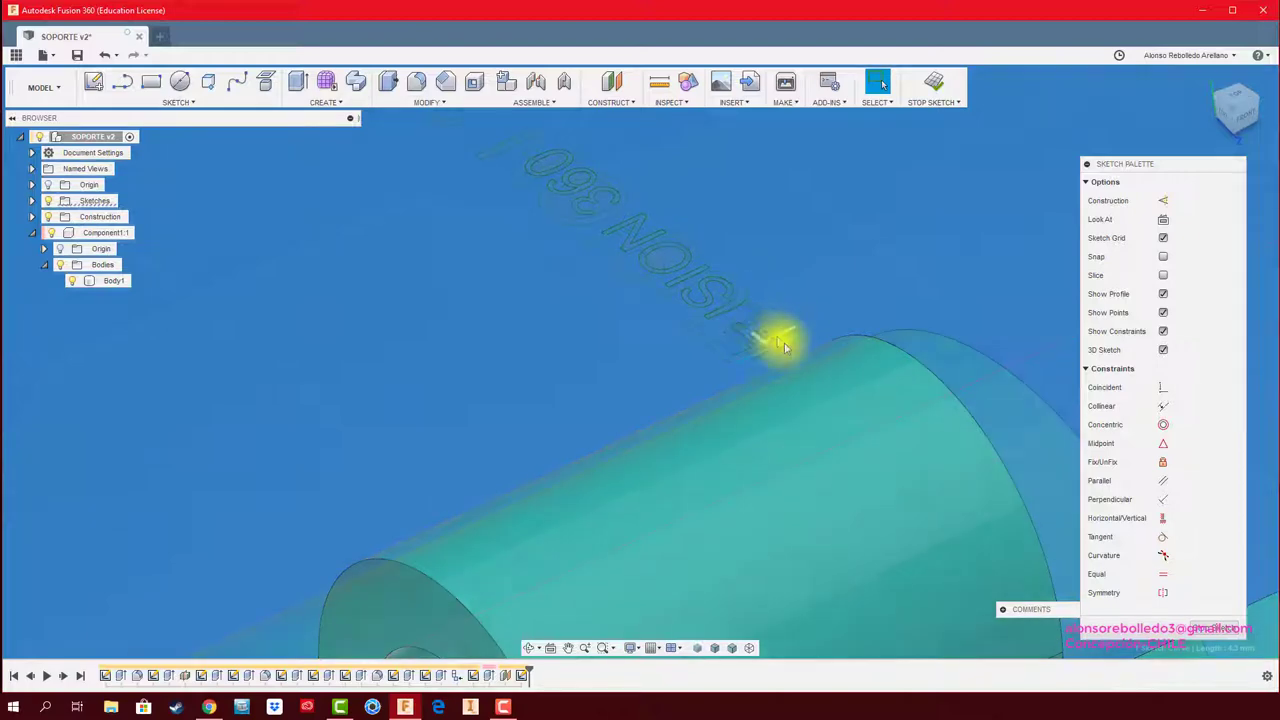
pyautogui.keyDown('shift'); pyautogui.moveTo(784, 343); pyautogui.dragTo(842, 256, button='middle'); pyautogui.keyUp('shift')
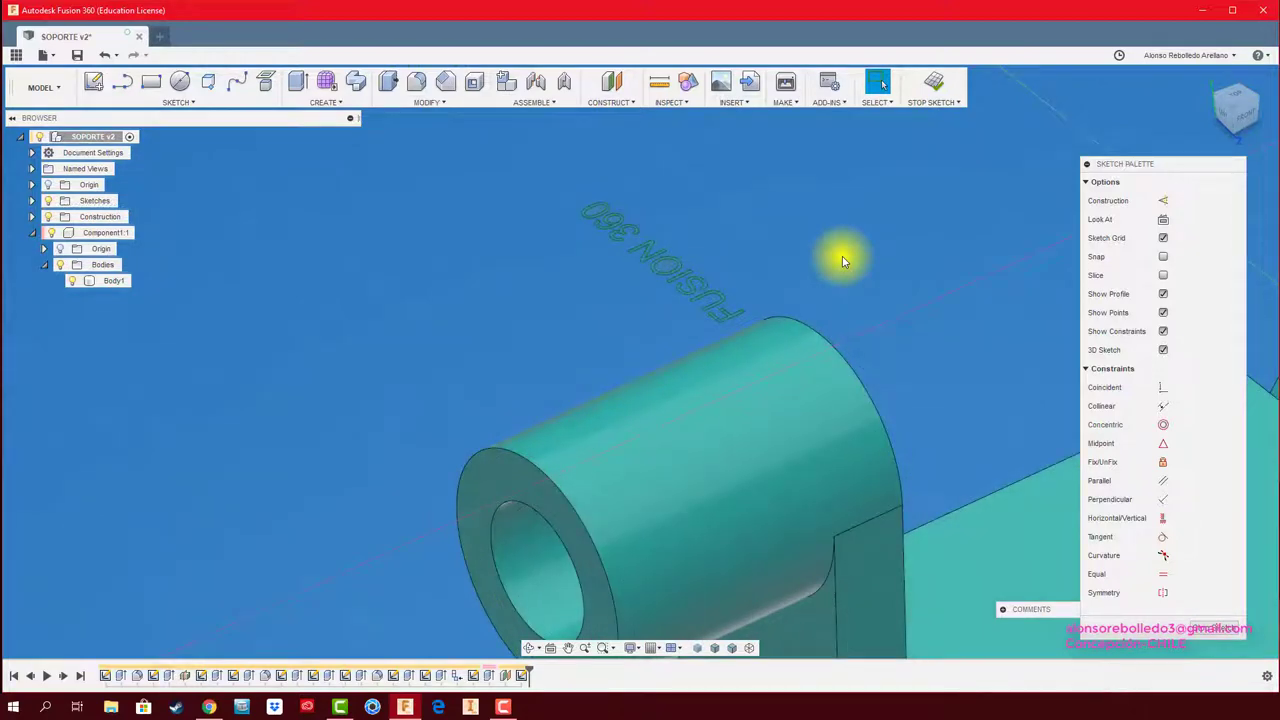
pyautogui.click(936, 84)
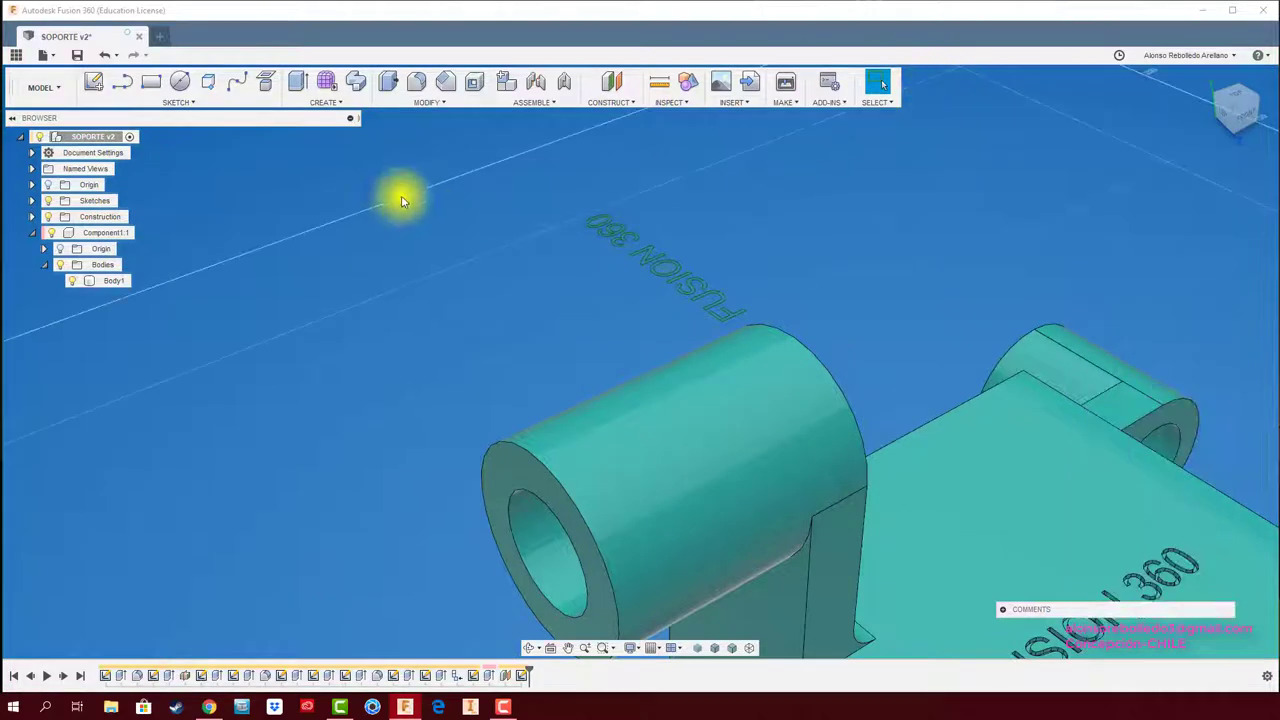
pyautogui.click(433, 104)
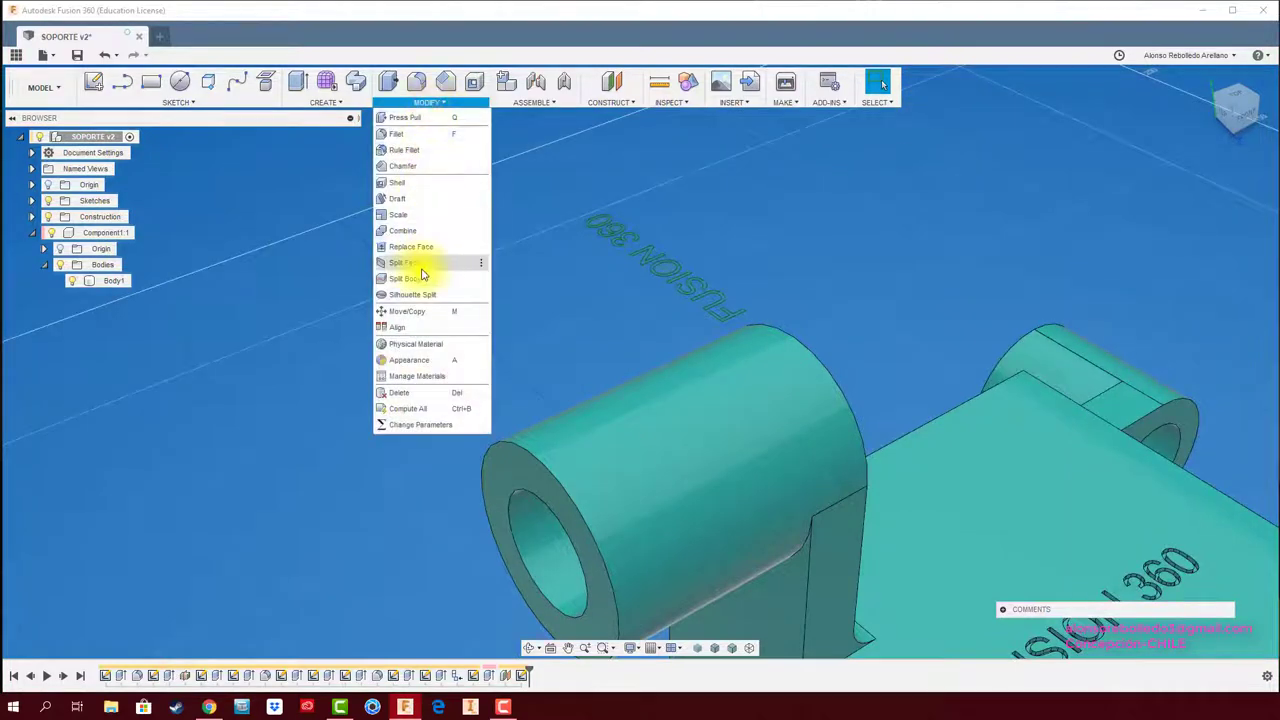
# - Split the cylinder's curved face using the F letter outline as the splitting tool
pyautogui.click(420, 263)
pyautogui.scroll(2, 716, 322)
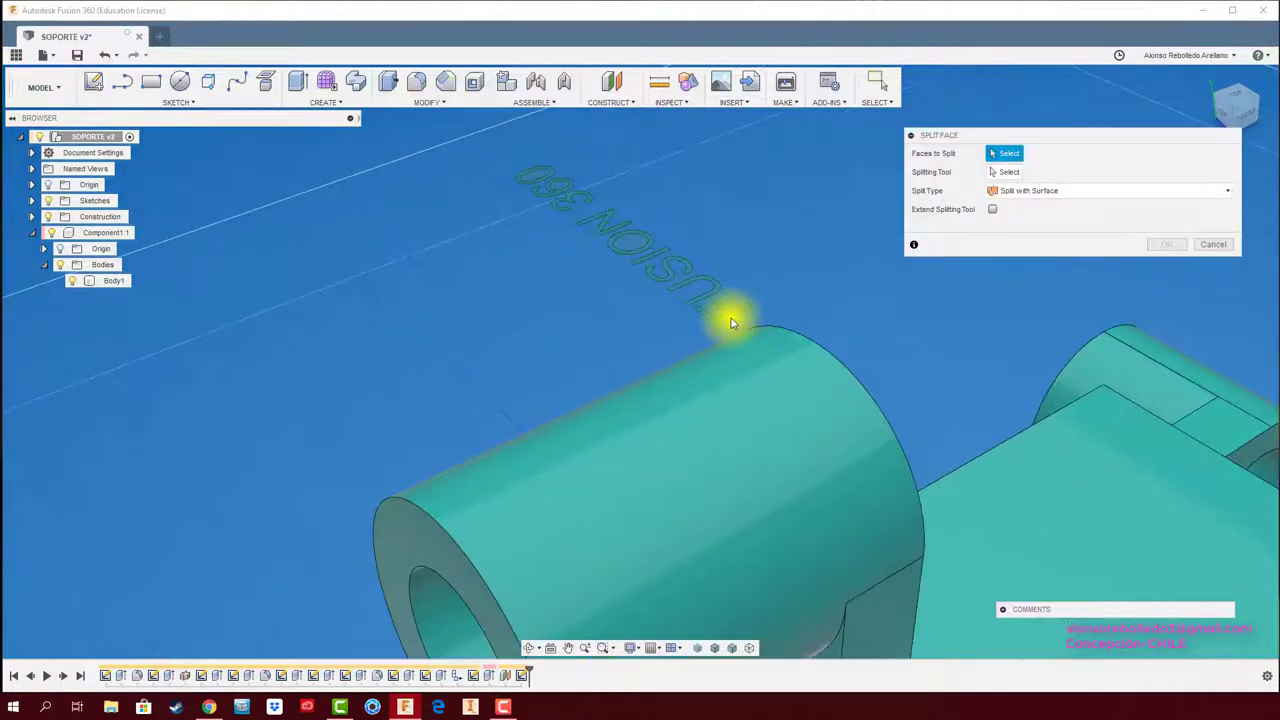
pyautogui.scroll(2, 731, 320)
pyautogui.scroll(2, 731, 312)
pyautogui.click(762, 434)
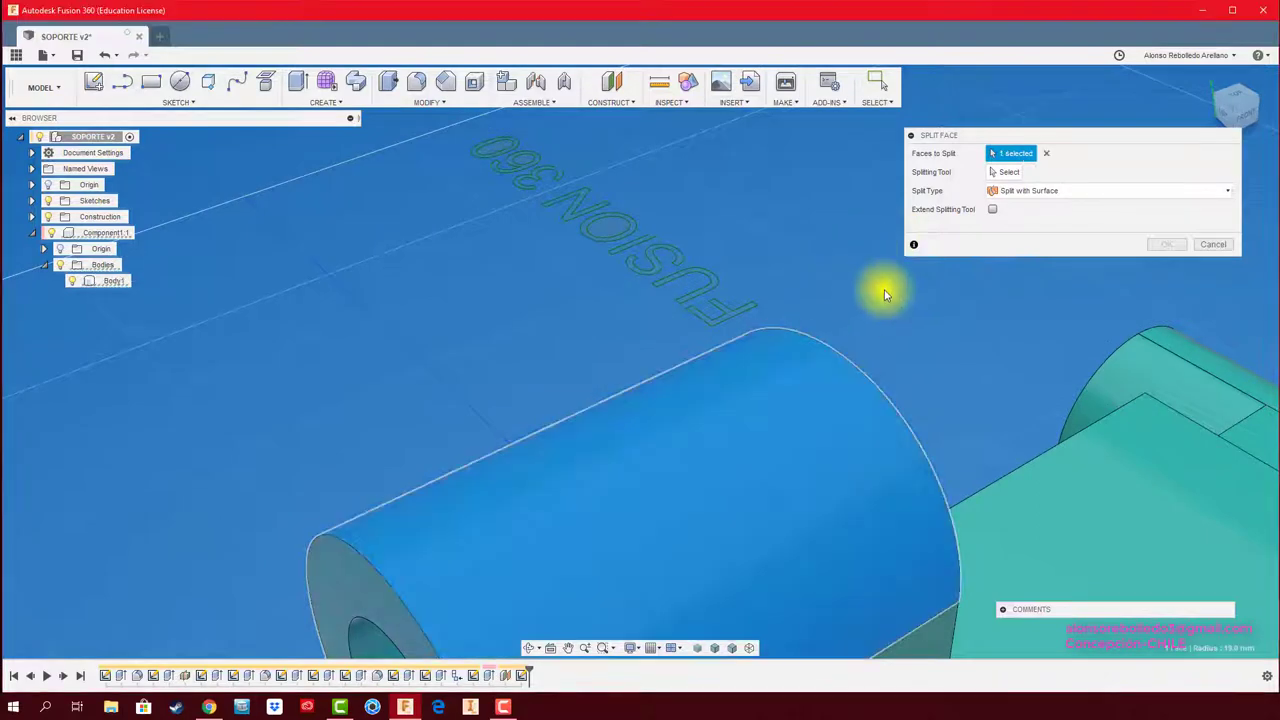
pyautogui.click(1005, 171)
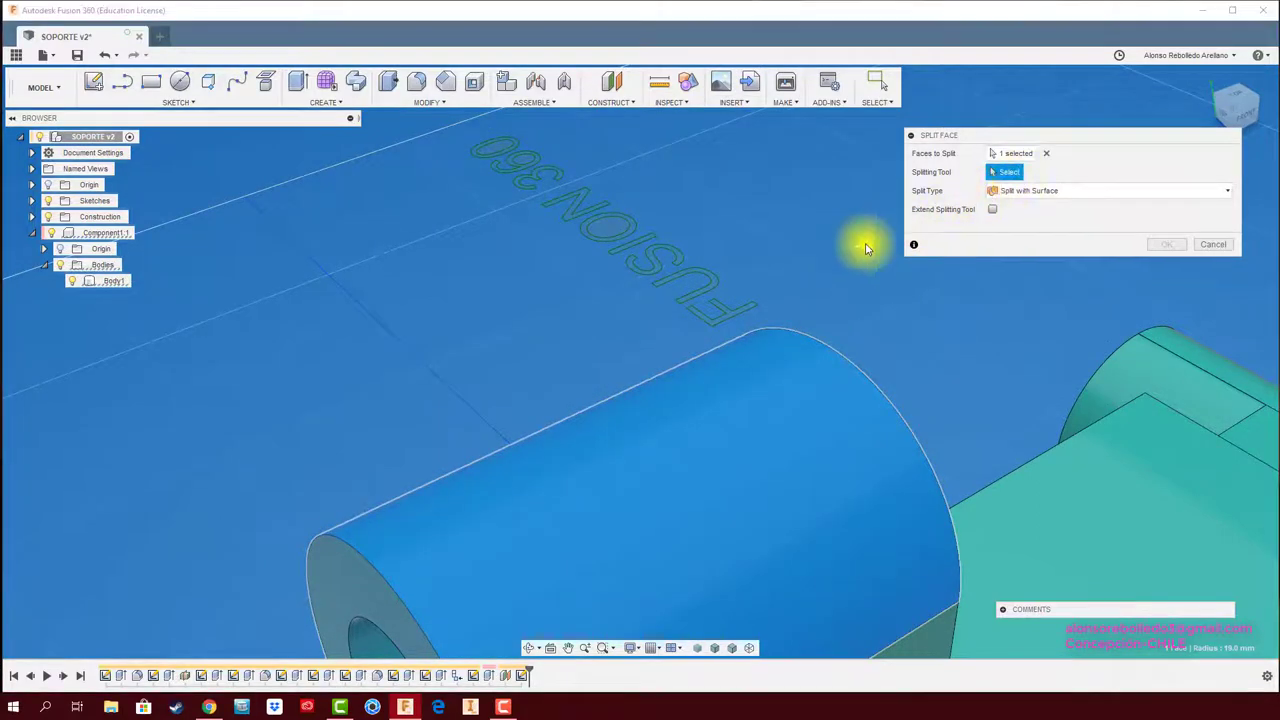
pyautogui.click(740, 306)
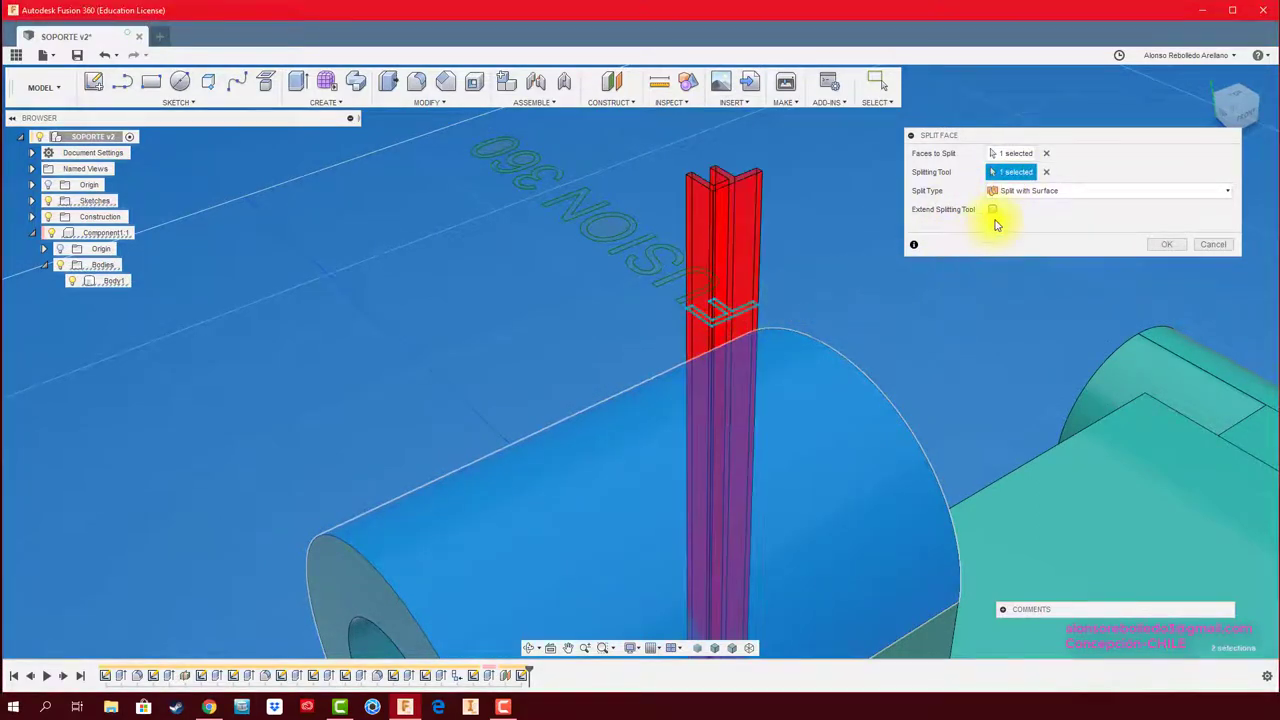
pyautogui.scroll(-5, 980, 240)
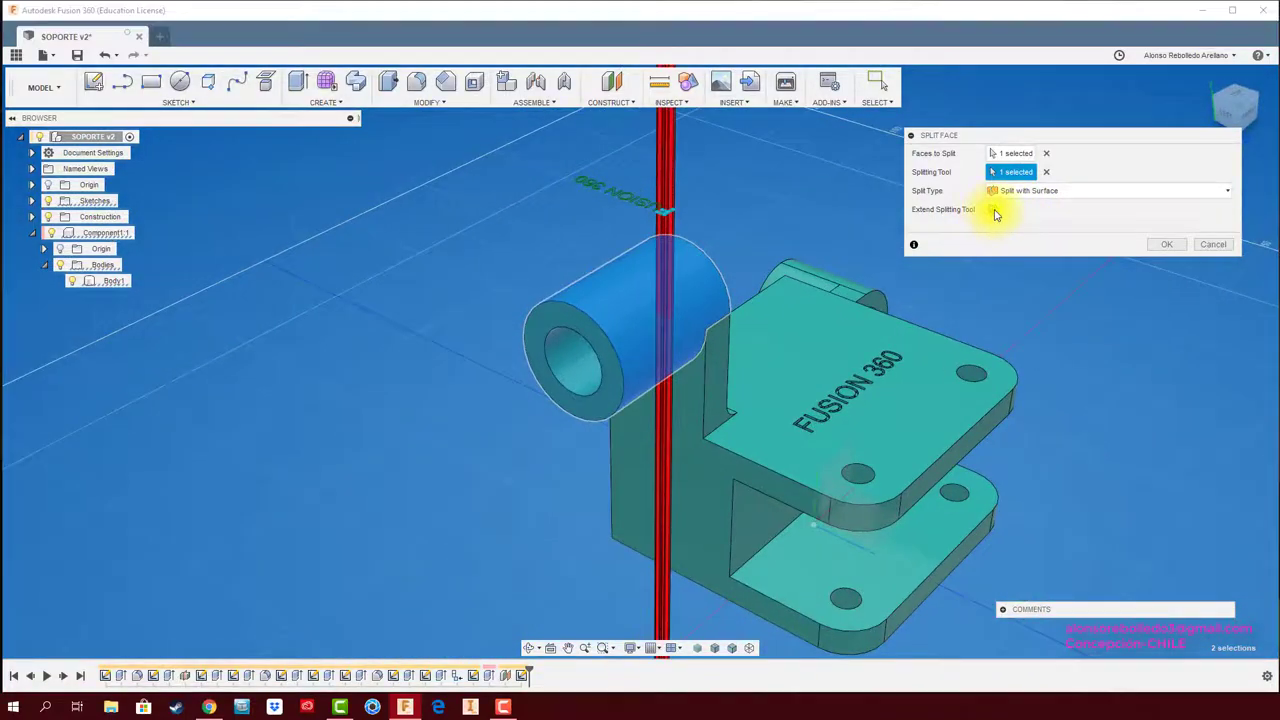
pyautogui.click(1165, 244)
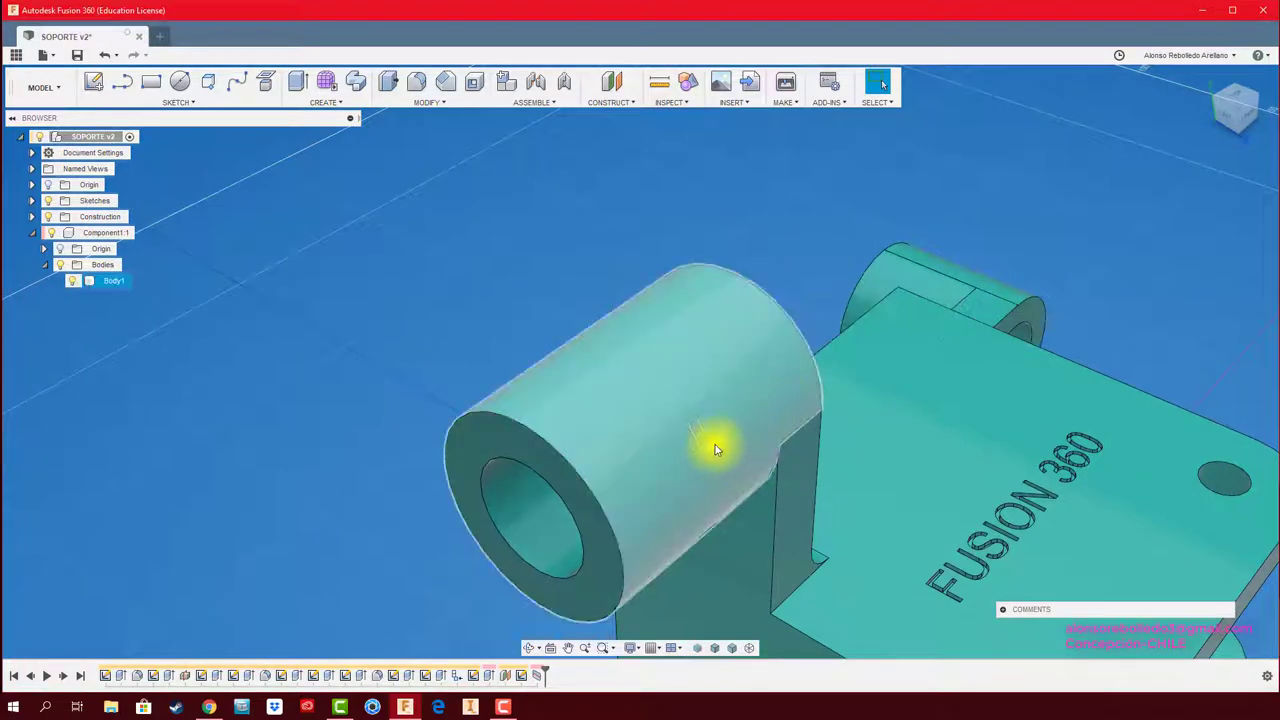
pyautogui.moveTo(715, 450)
pyautogui.keyDown('shift'); pyautogui.mouseDown(button='middle')
pyautogui.moveTo(866, 337)
pyautogui.moveTo(869, 266)
pyautogui.moveTo(815, 270)
pyautogui.mouseUp(button='middle'); pyautogui.keyUp('shift')
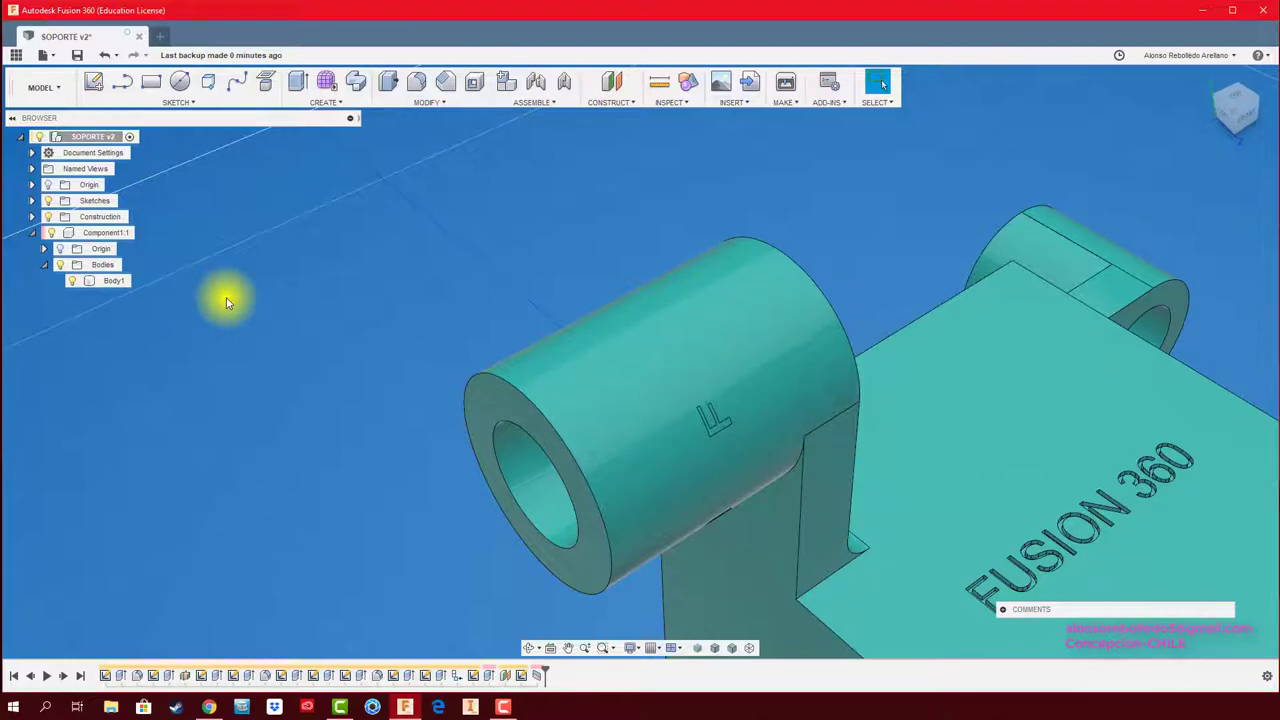
# - Edit the floating FUSION 360 text sketch again
pyautogui.click(860, 232)
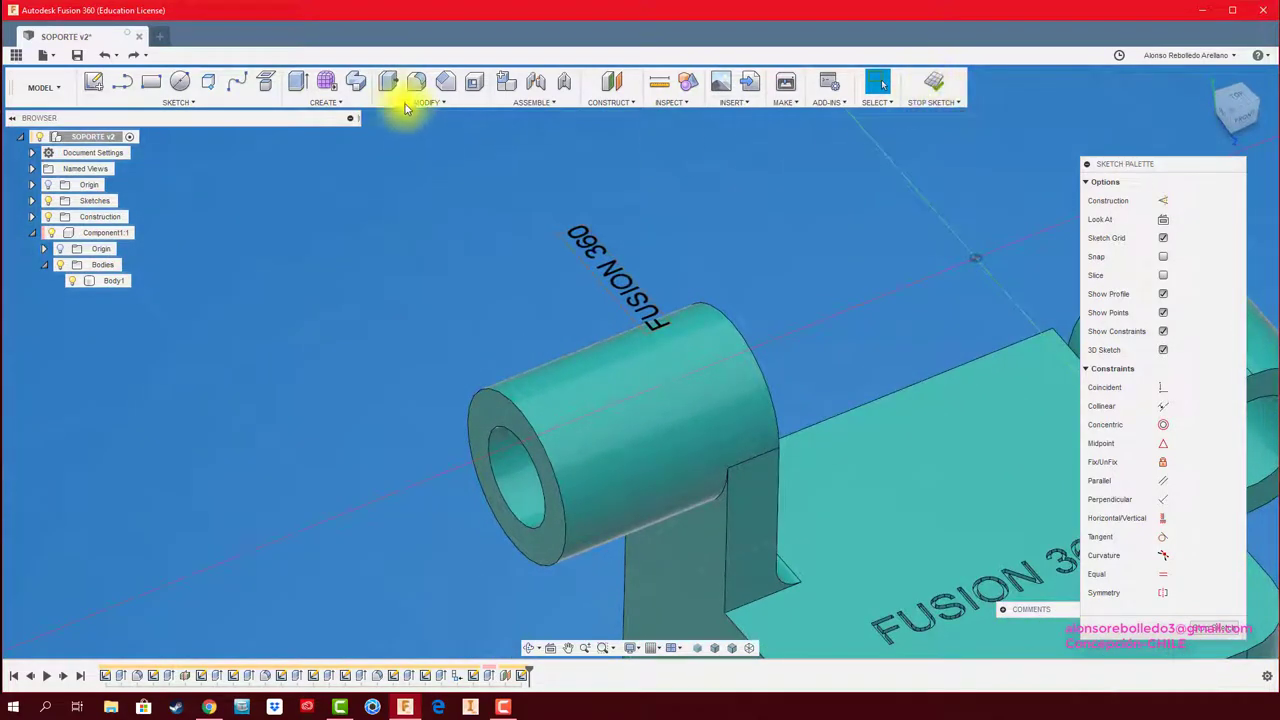
# - Extrude the letters with Join and a To Object extent ending on the cylinder's curved face
pyautogui.click(390, 81)
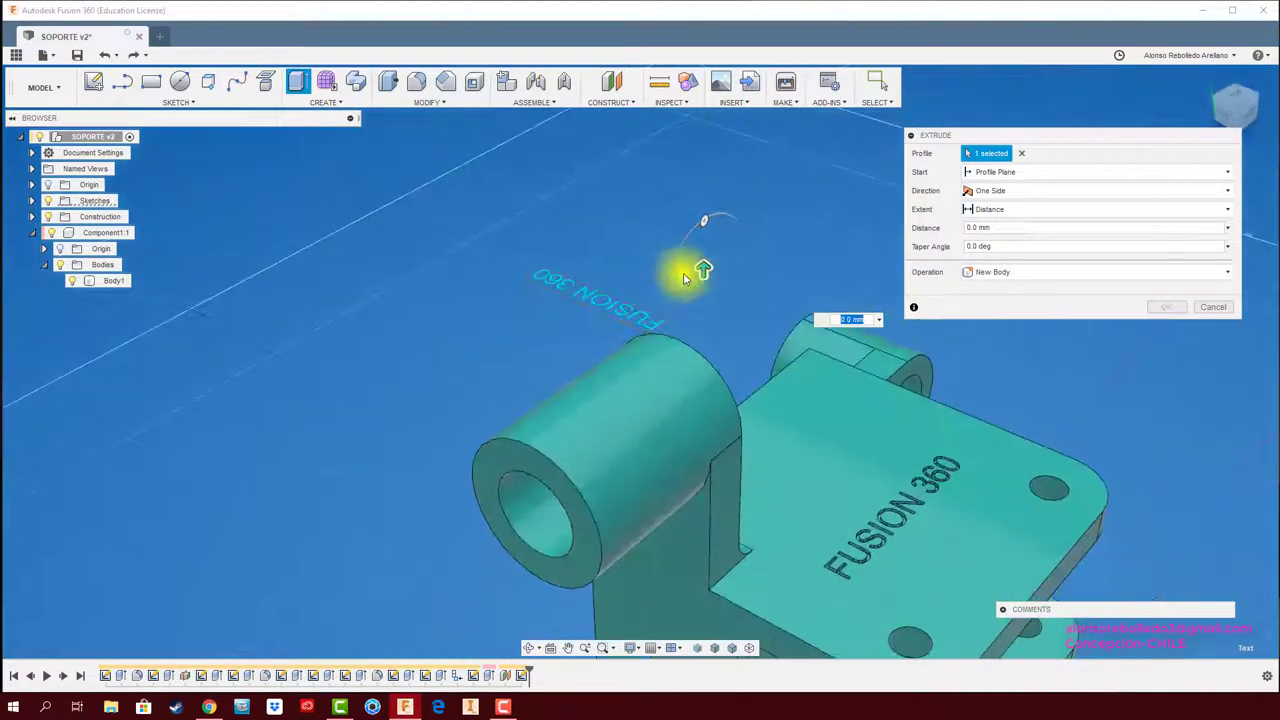
pyautogui.moveTo(700, 266); pyautogui.dragTo(700, 455)
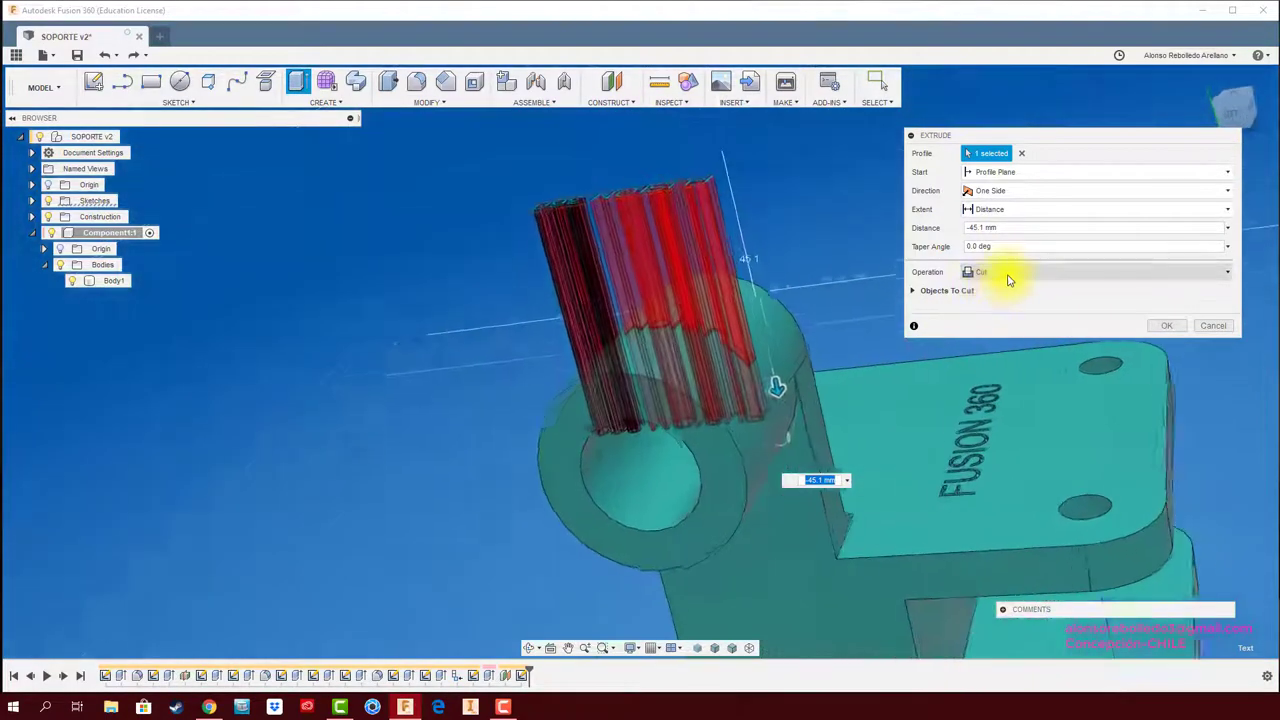
pyautogui.click(1008, 273)
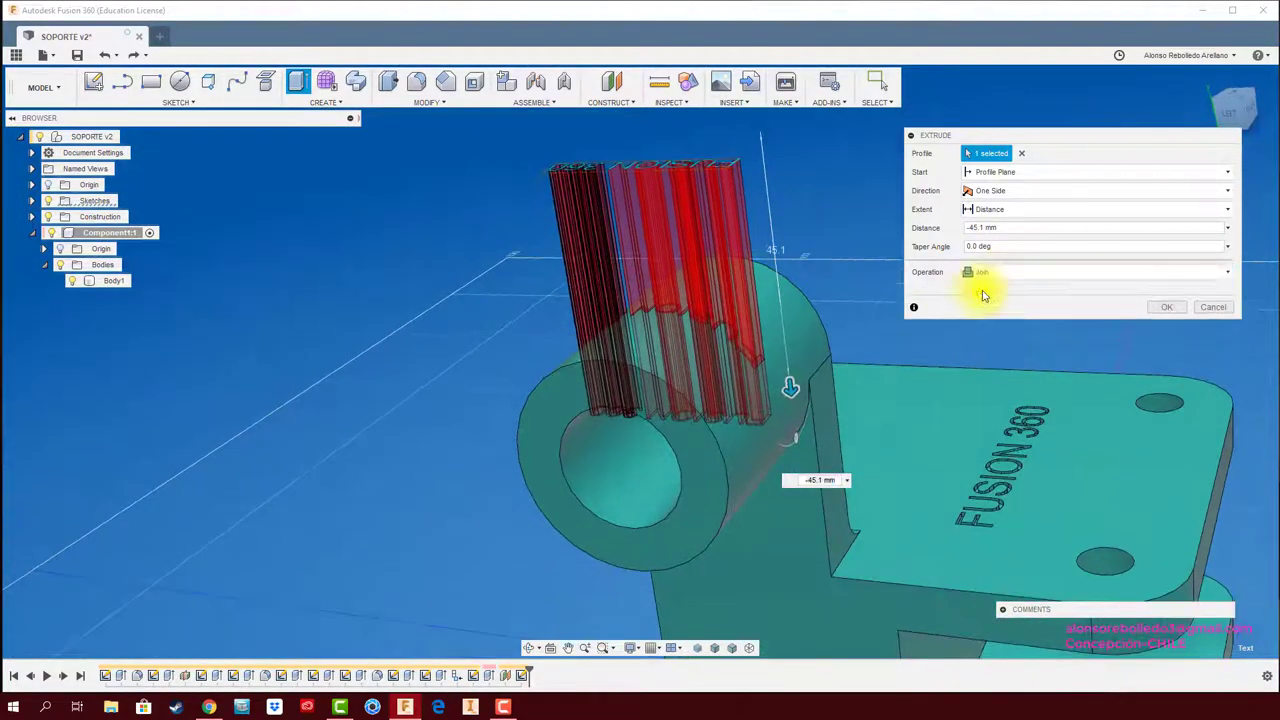
pyautogui.moveTo(880, 350)
pyautogui.keyDown('shift'); pyautogui.mouseDown(button='middle')
pyautogui.moveTo(800, 443)
pyautogui.moveTo(700, 486)
pyautogui.moveTo(728, 457)
pyautogui.moveTo(748, 478)
pyautogui.moveTo(731, 457)
pyautogui.moveTo(897, 427)
pyautogui.moveTo(979, 377)
pyautogui.mouseUp(button='middle'); pyautogui.keyUp('shift')
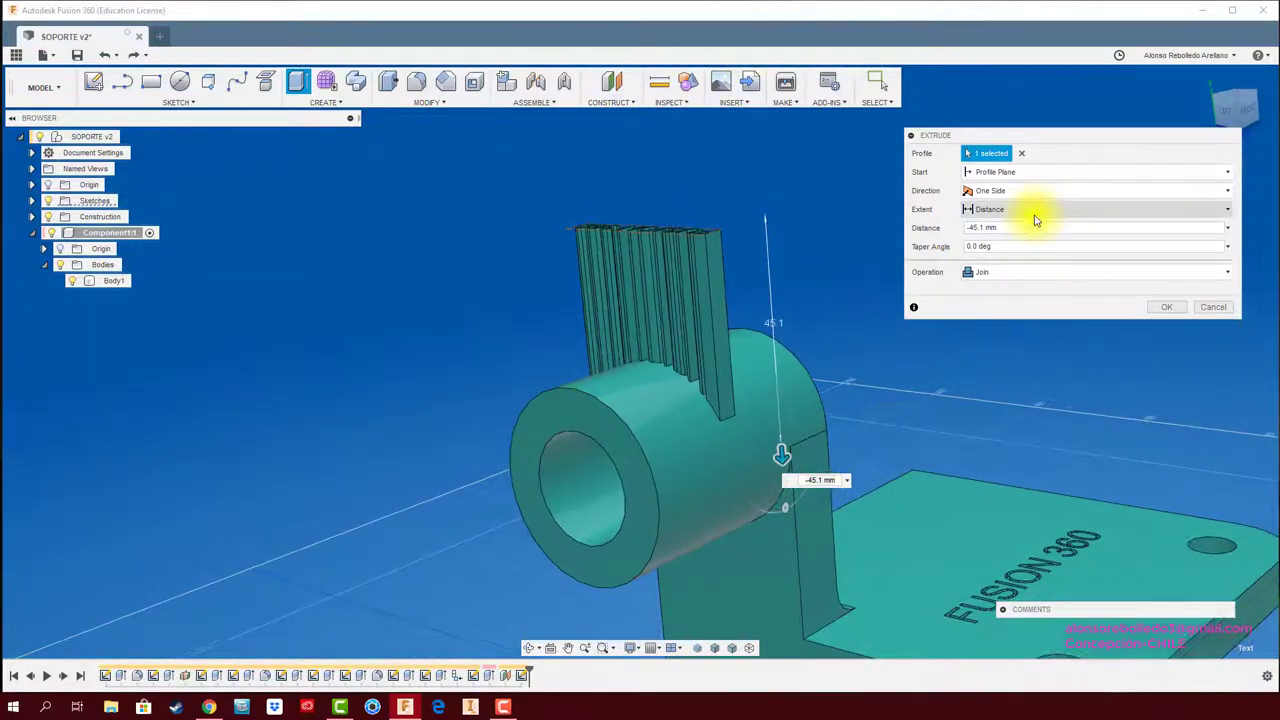
pyautogui.click(995, 253)
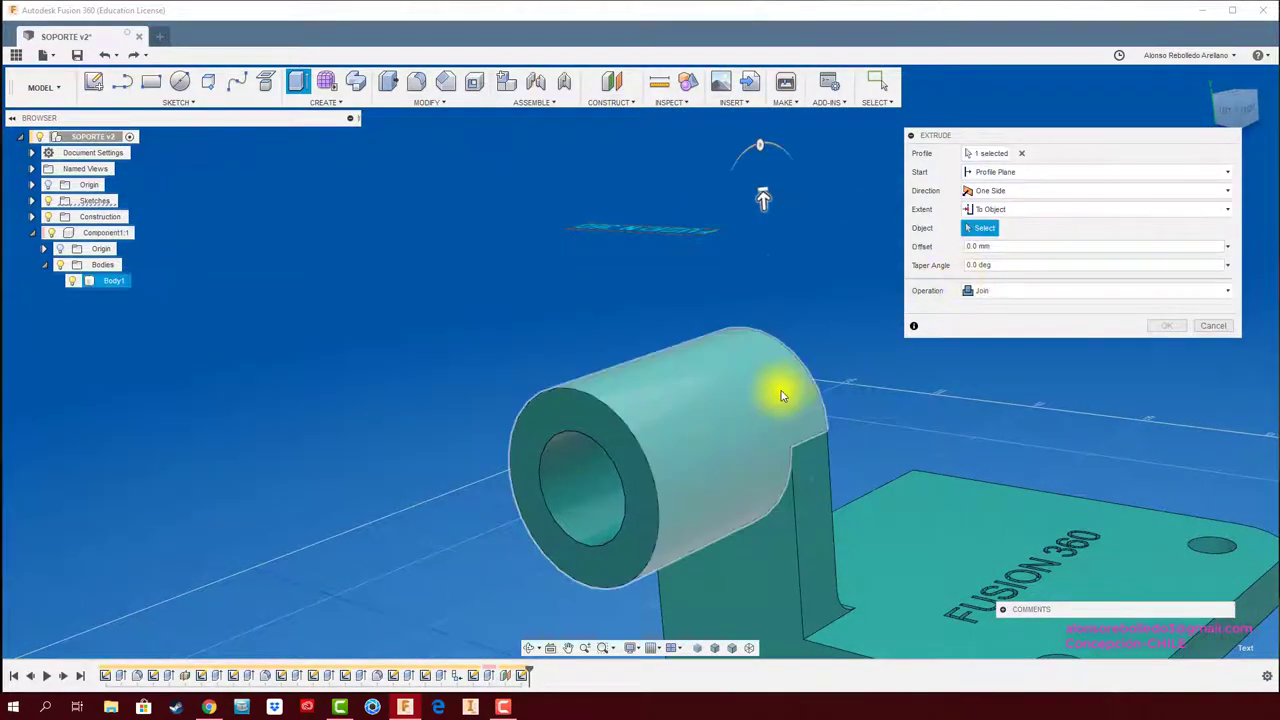
pyautogui.click(879, 360)
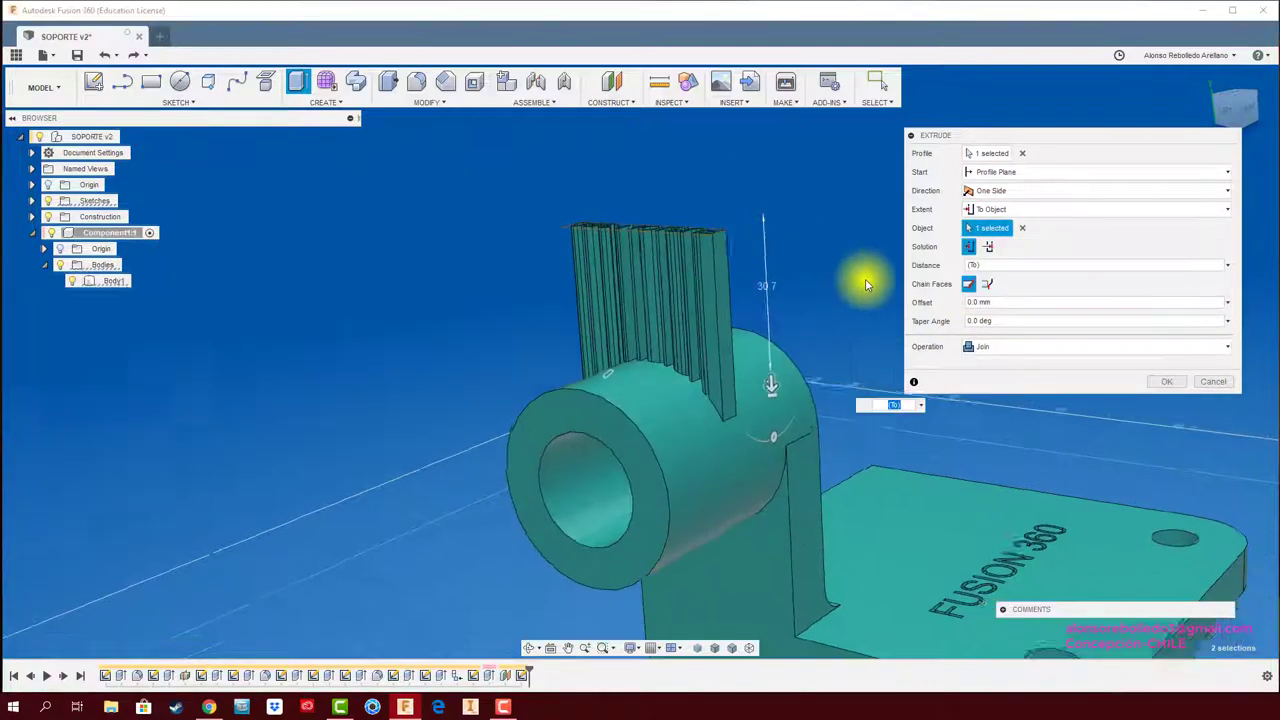
pyautogui.moveTo(857, 277)
pyautogui.keyDown('shift'); pyautogui.mouseDown(button='middle')
pyautogui.moveTo(920, 286)
pyautogui.moveTo(929, 309)
pyautogui.moveTo(985, 289)
pyautogui.mouseUp(button='middle'); pyautogui.keyUp('shift')
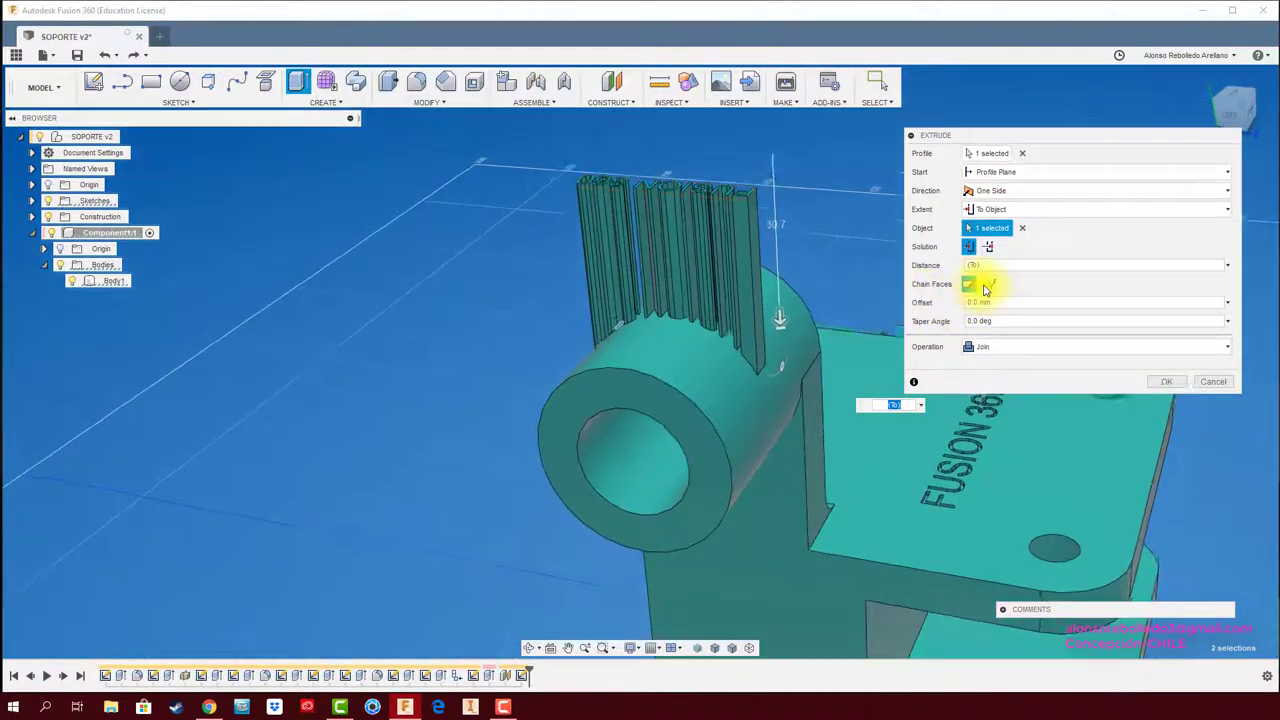
pyautogui.click(1165, 384)
pyautogui.moveTo(810, 300)
pyautogui.keyDown('shift'); pyautogui.mouseDown(button='middle')
pyautogui.moveTo(791, 314)
pyautogui.moveTo(631, 260)
pyautogui.moveTo(757, 323)
pyautogui.moveTo(691, 286)
pyautogui.moveTo(720, 314)
pyautogui.mouseUp(button='middle'); pyautogui.keyUp('shift')
pyautogui.scroll(3, 749, 343)
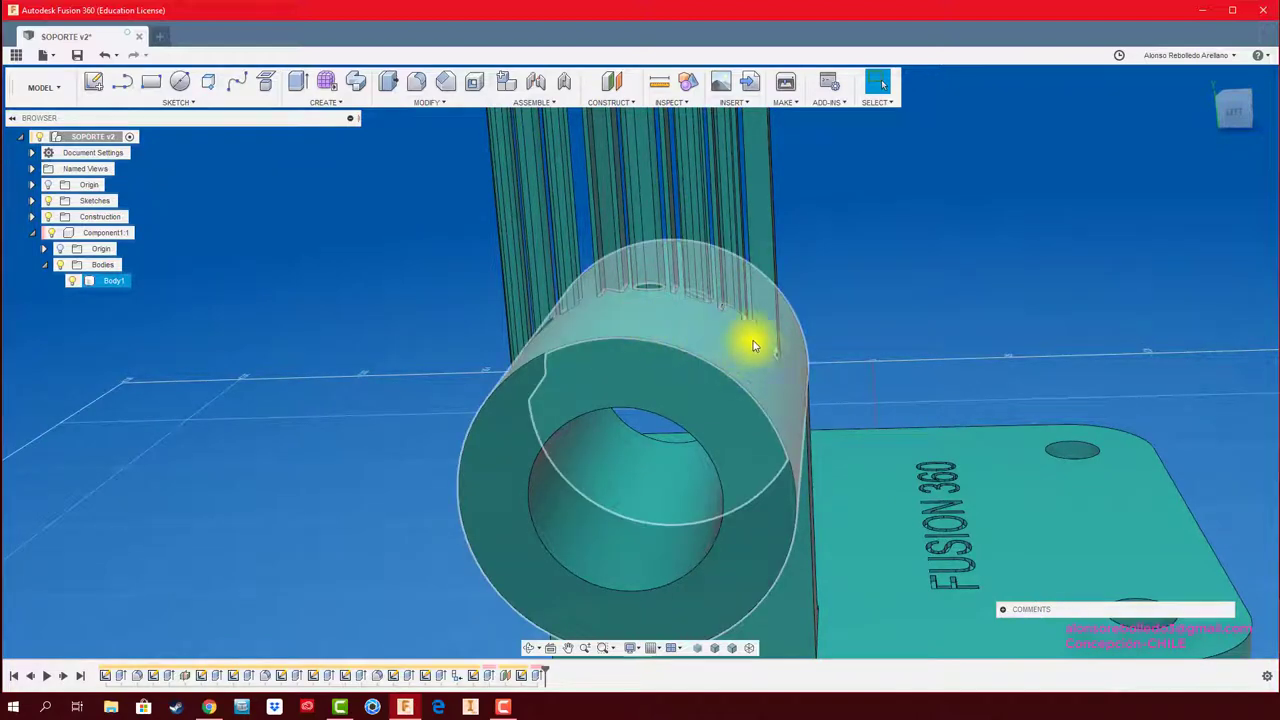
pyautogui.scroll(-2, 790, 300)
pyautogui.keyDown('shift'); pyautogui.moveTo(814, 274); pyautogui.dragTo(300, 150, button='middle'); pyautogui.keyUp('shift')
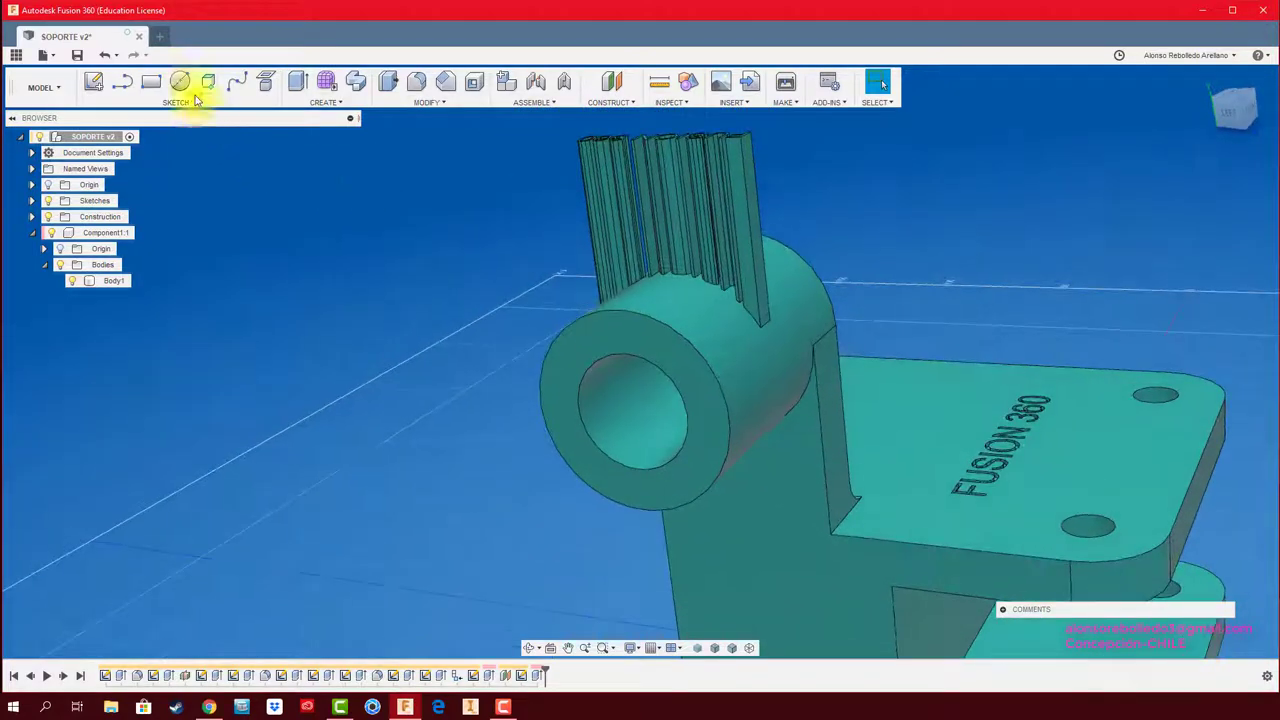
# - Sketch a circle on the cylinder's end face, centred on its axis, just past the rim
pyautogui.click(633, 343)
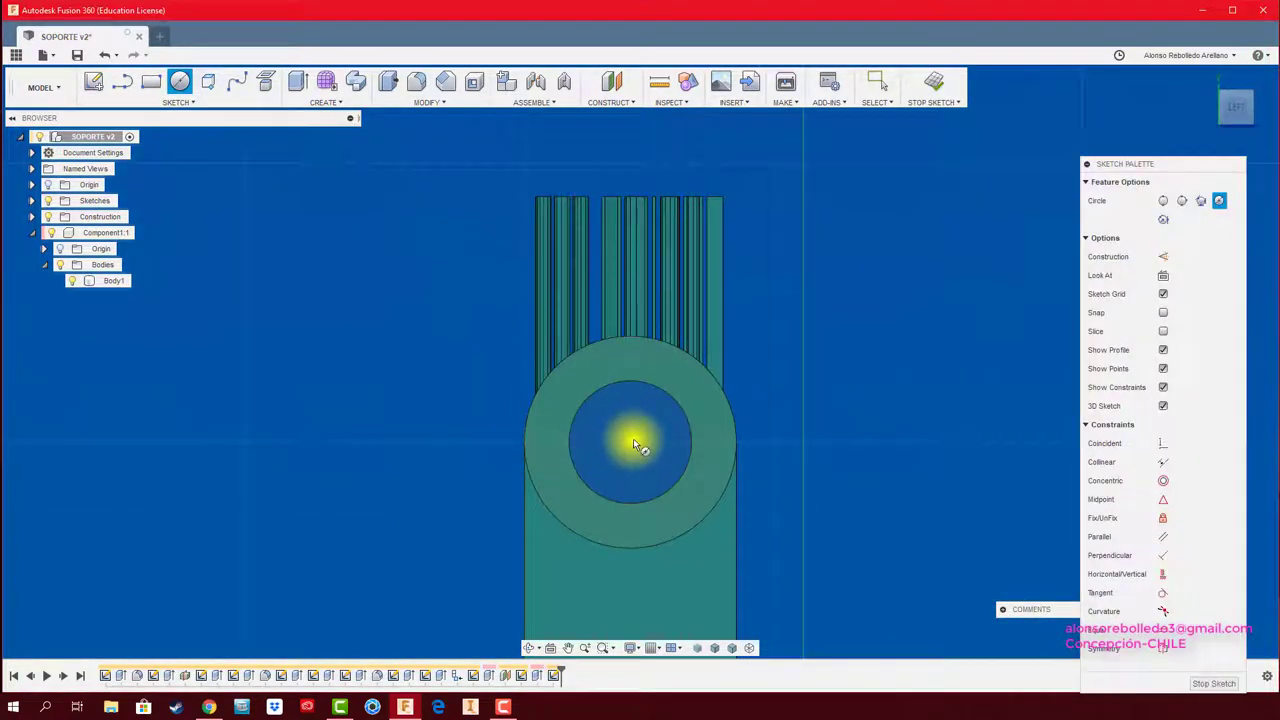
pyautogui.click(633, 440)
pyautogui.scroll(3, 762, 359)
pyautogui.scroll(2, 710, 366)
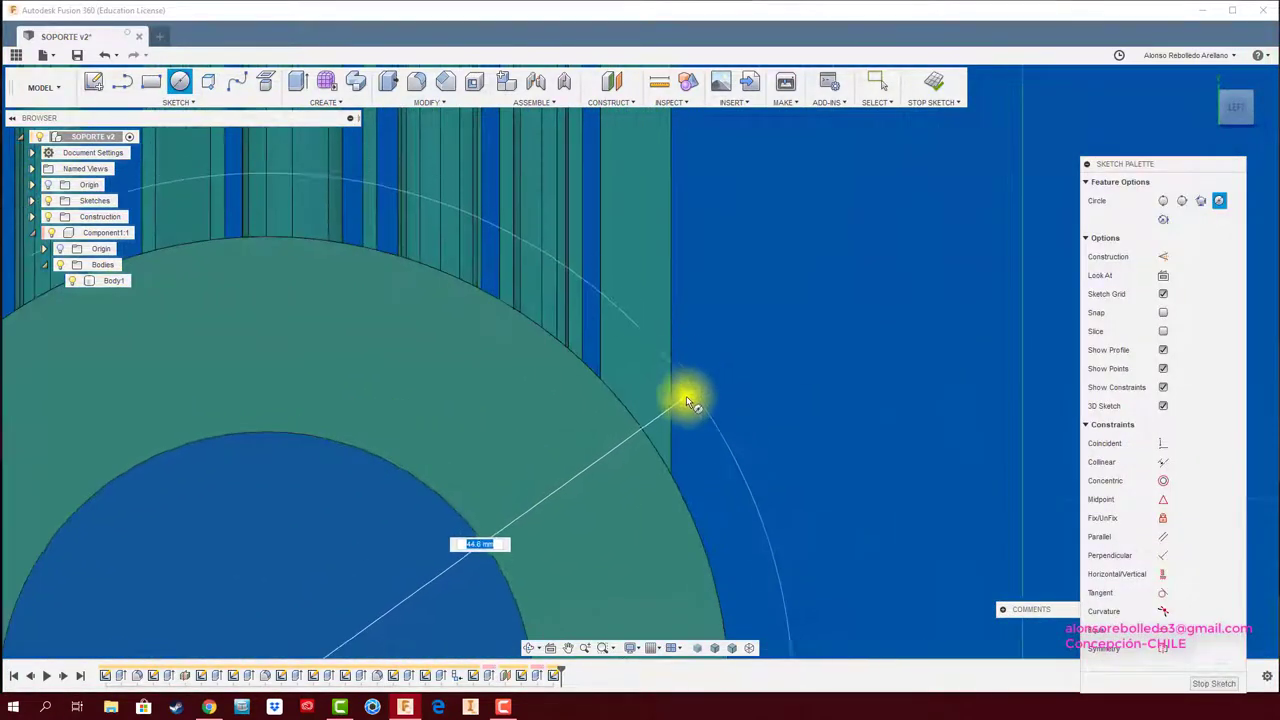
pyautogui.scroll(2, 680, 450)
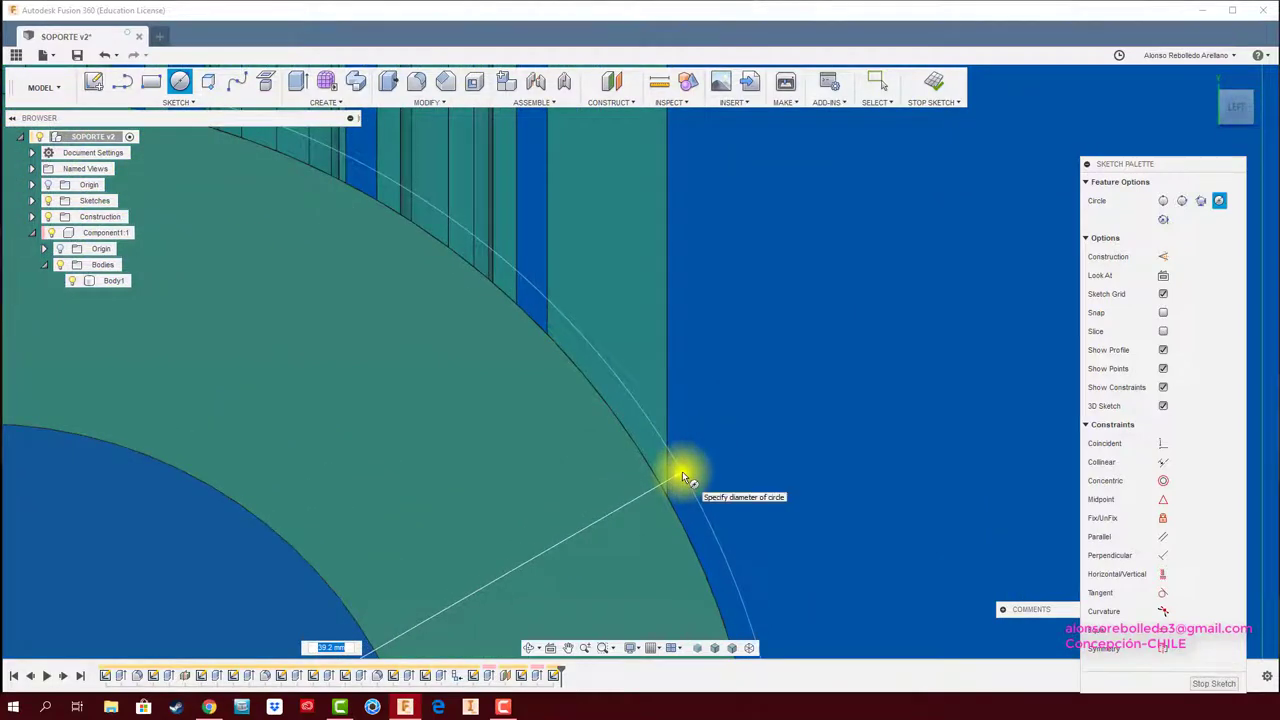
pyautogui.click(682, 471)
# - Add a much larger concentric circle from the same centre and return to the 3D view
pyautogui.scroll(-1, 695, 468)
pyautogui.scroll(-2, 725, 450)
pyautogui.scroll(-2, 750, 434)
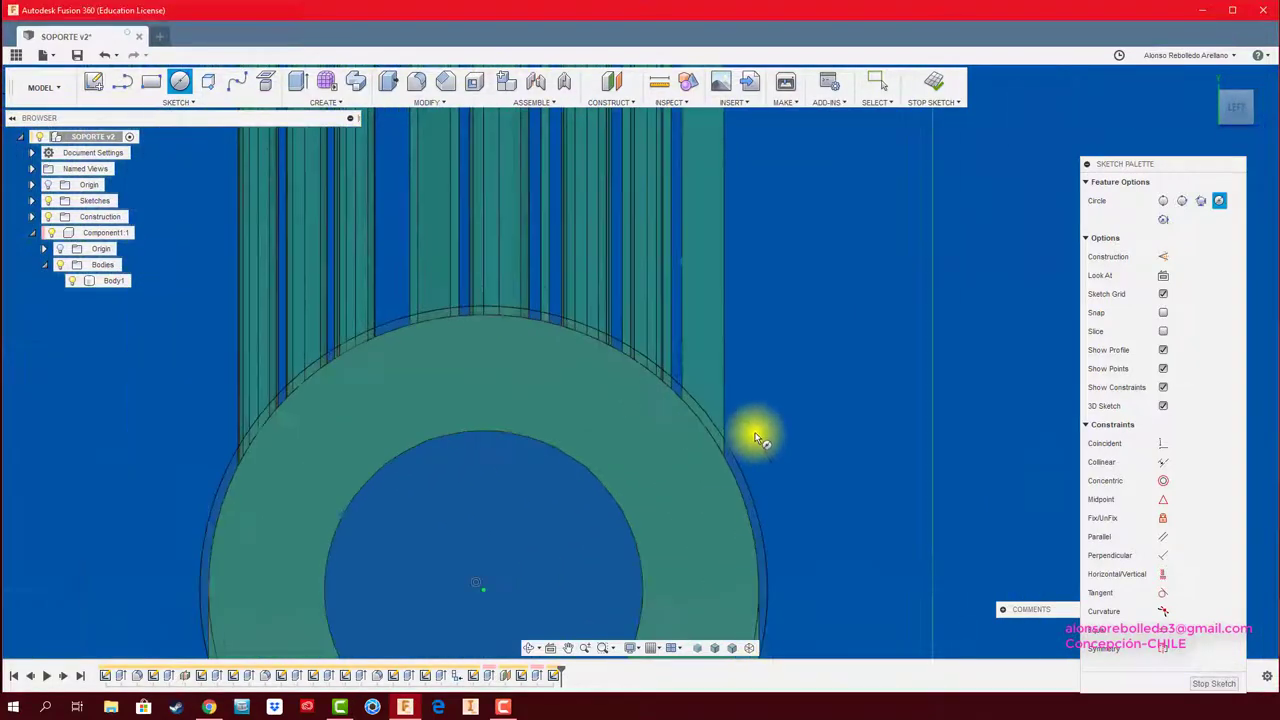
pyautogui.scroll(-1, 735, 455)
pyautogui.click(582, 523)
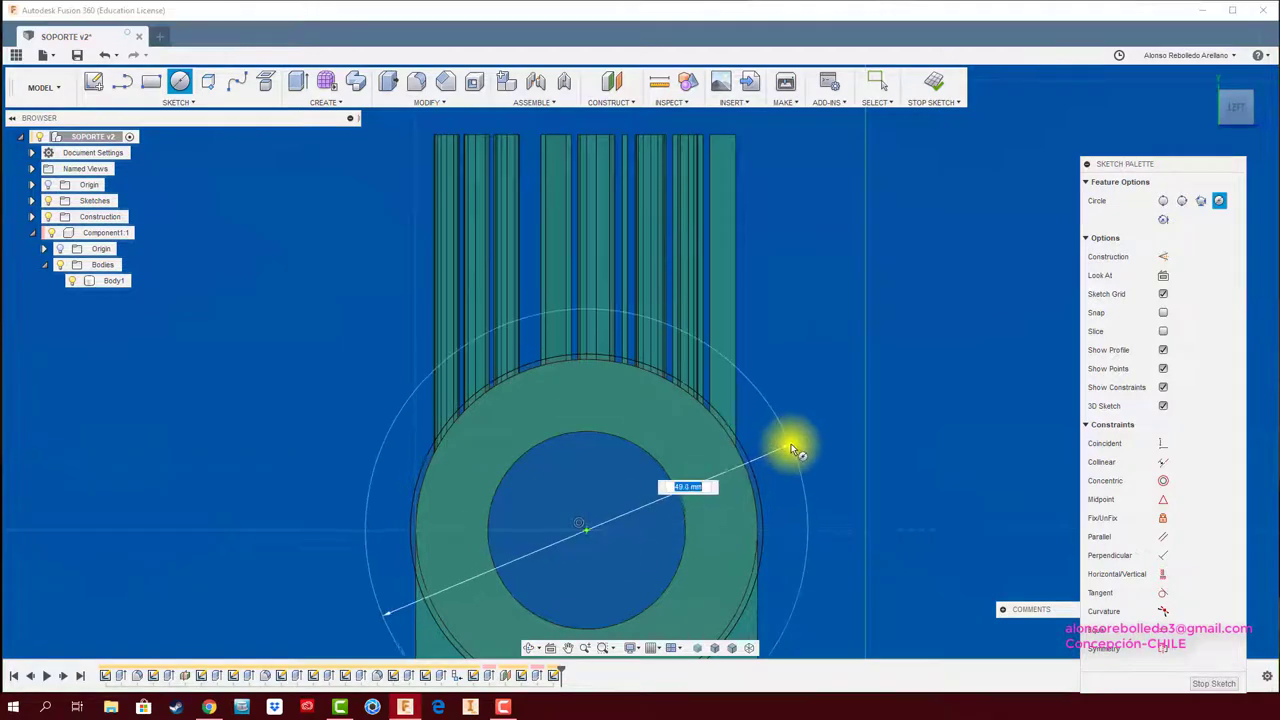
pyautogui.scroll(-2, 790, 445)
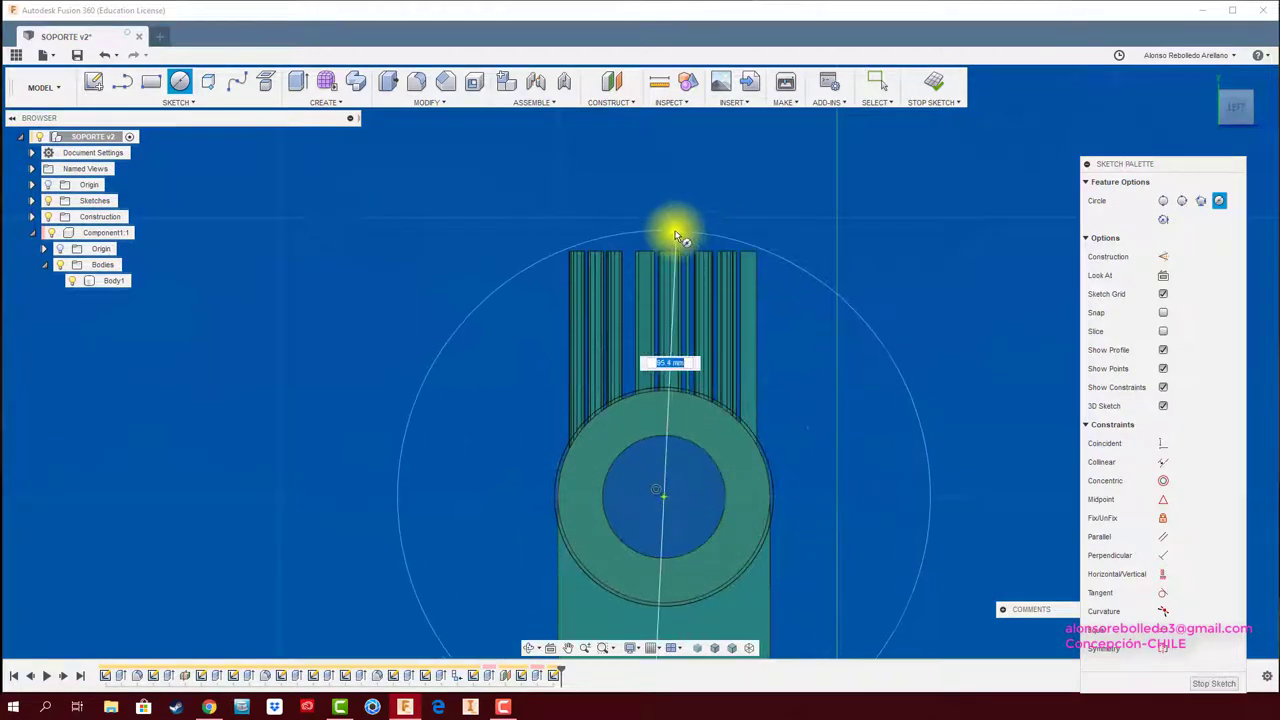
pyautogui.click(669, 223)
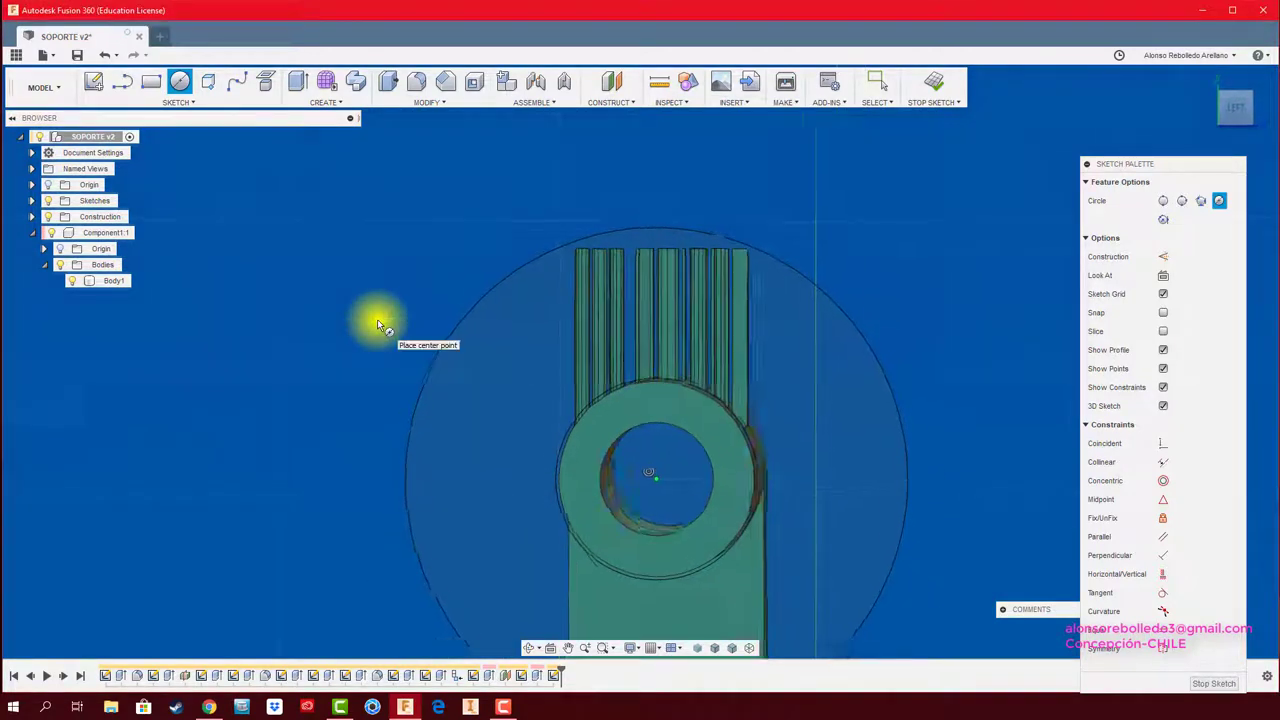
pyautogui.press('F6')
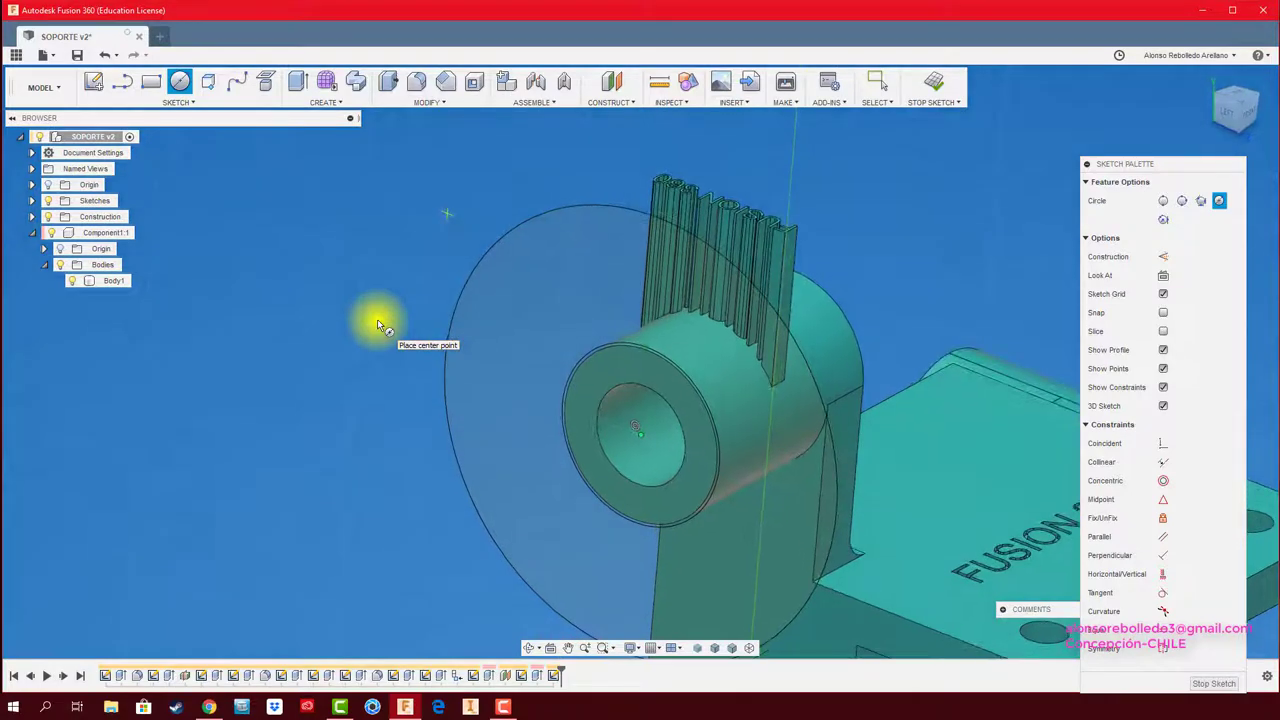
# - Extrude-cut the ring between the two circles 32.8 mm into the cylinder
pyautogui.press('e')
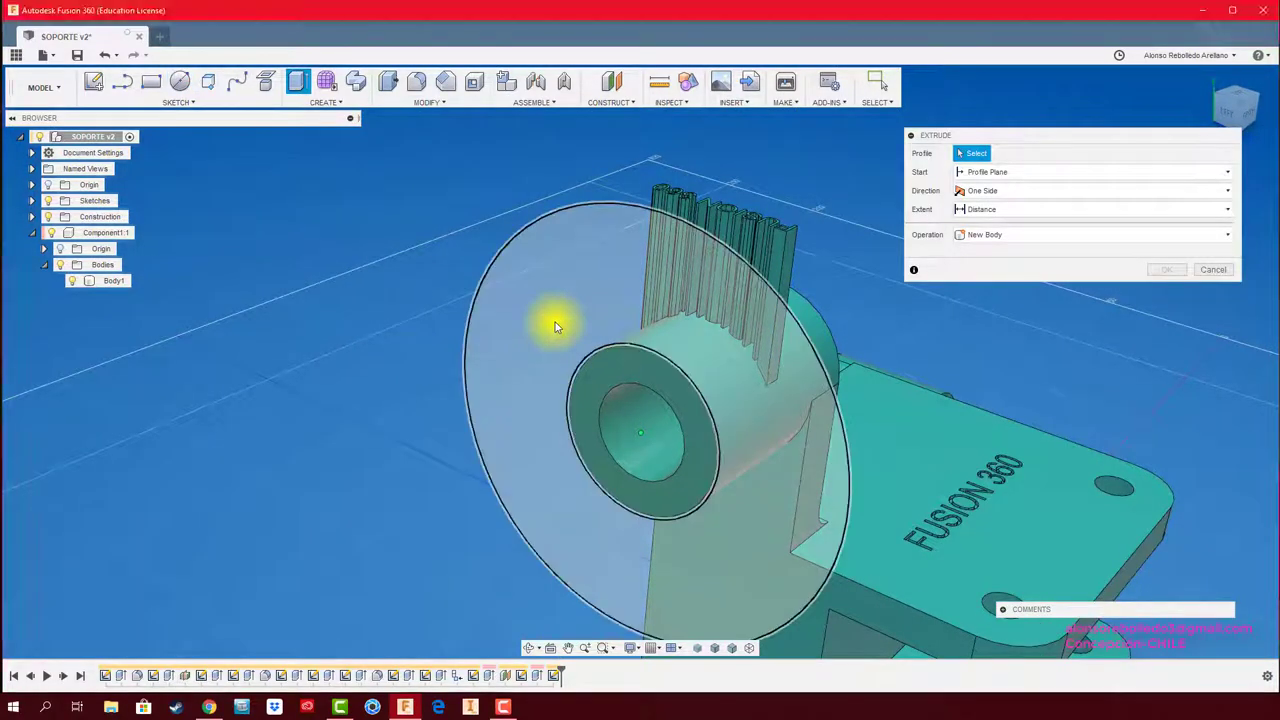
pyautogui.click(556, 327)
pyautogui.moveTo(727, 479); pyautogui.dragTo(795, 414)
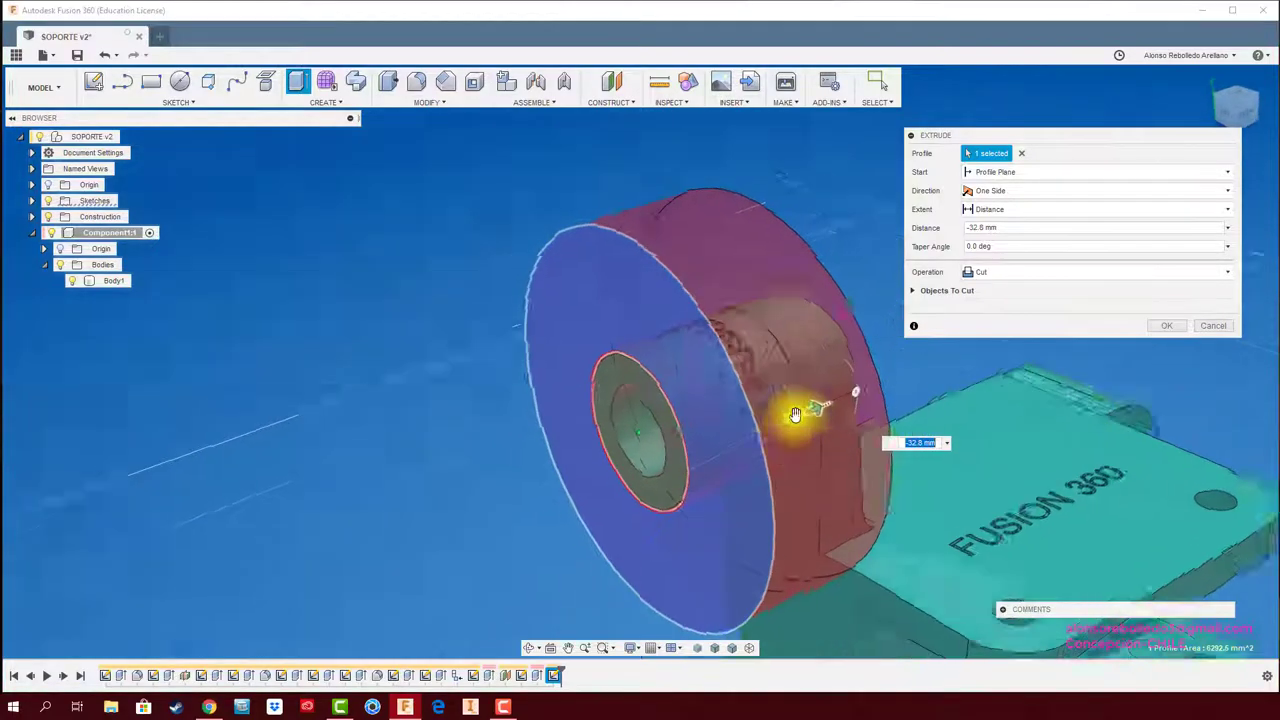
pyautogui.keyDown('shift'); pyautogui.moveTo(795, 414); pyautogui.dragTo(751, 362, button='middle'); pyautogui.keyUp('shift')
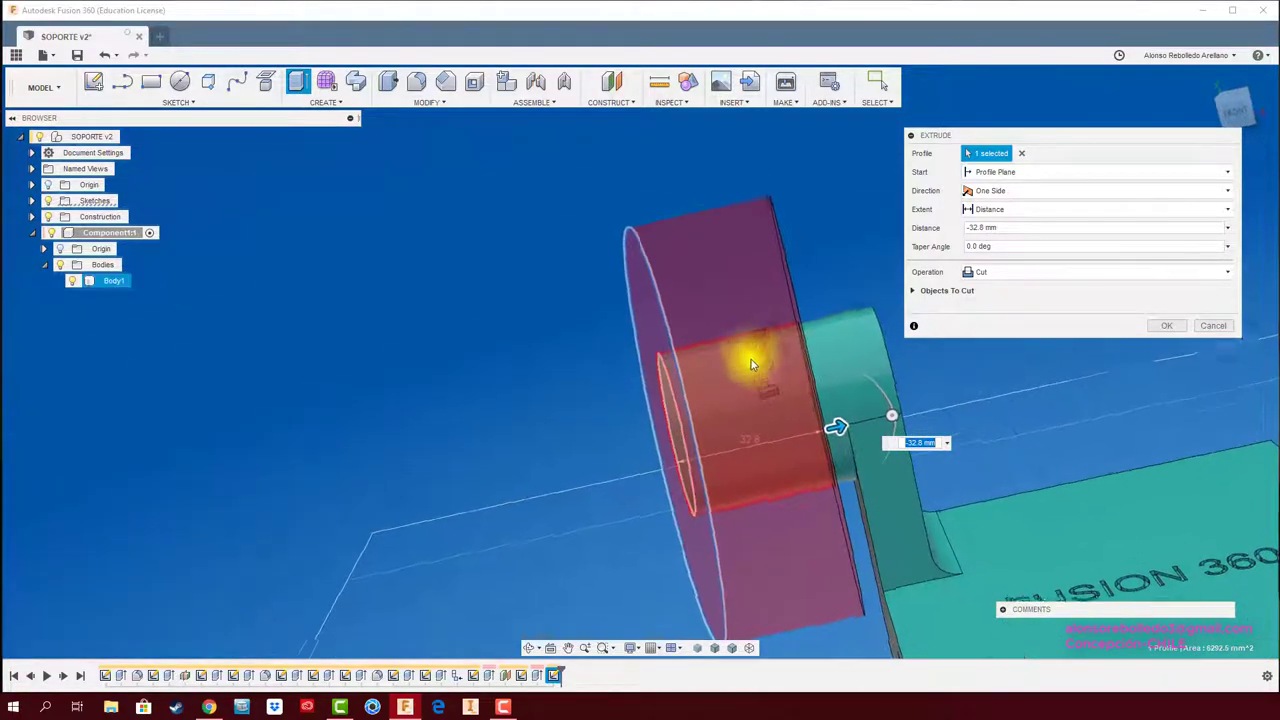
pyautogui.keyDown('shift'); pyautogui.moveTo(1042, 318); pyautogui.dragTo(1141, 325, button='middle'); pyautogui.keyUp('shift')
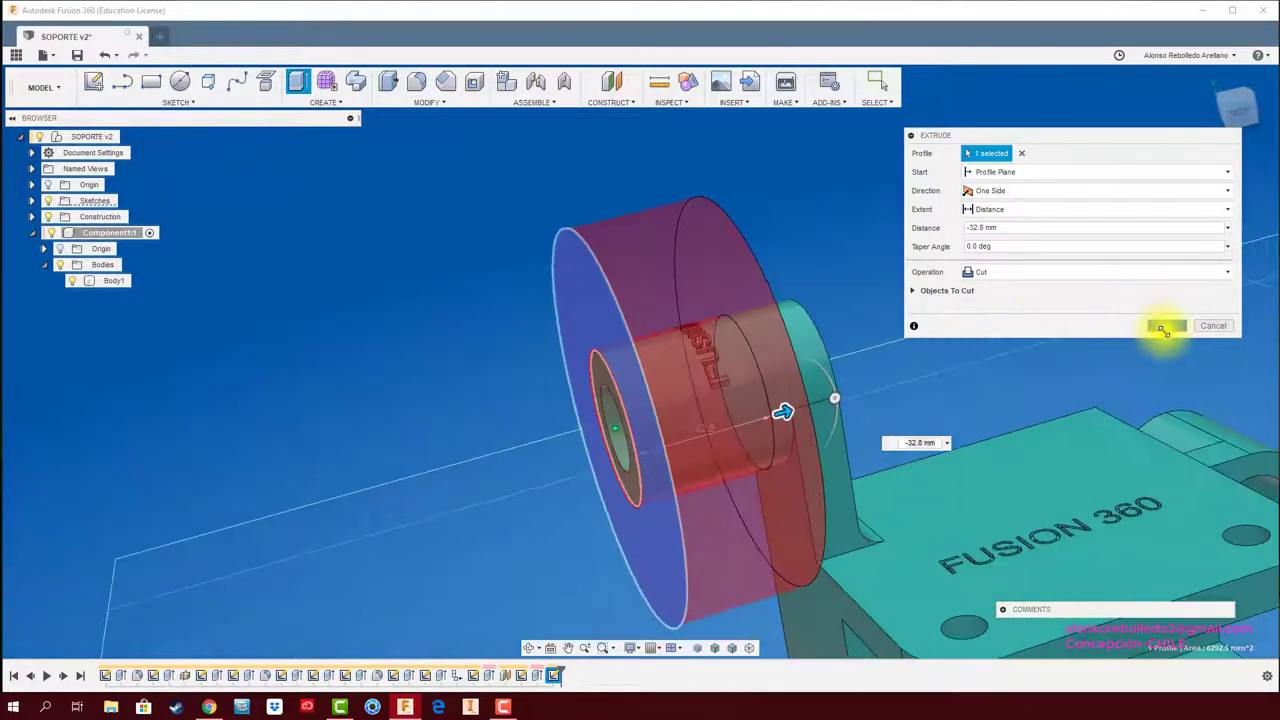
pyautogui.click(1163, 328)
# - Inspect the raised FUSION 360 lettering, viewing the cylinder's end face straight on
pyautogui.moveTo(979, 335)
pyautogui.keyDown('shift'); pyautogui.mouseDown(button='middle')
pyautogui.moveTo(937, 323)
pyautogui.moveTo(806, 386)
pyautogui.moveTo(686, 471)
pyautogui.moveTo(703, 502)
pyautogui.moveTo(771, 429)
pyautogui.moveTo(1006, 329)
pyautogui.moveTo(1213, 131)
pyautogui.mouseUp(button='middle'); pyautogui.keyUp('shift')
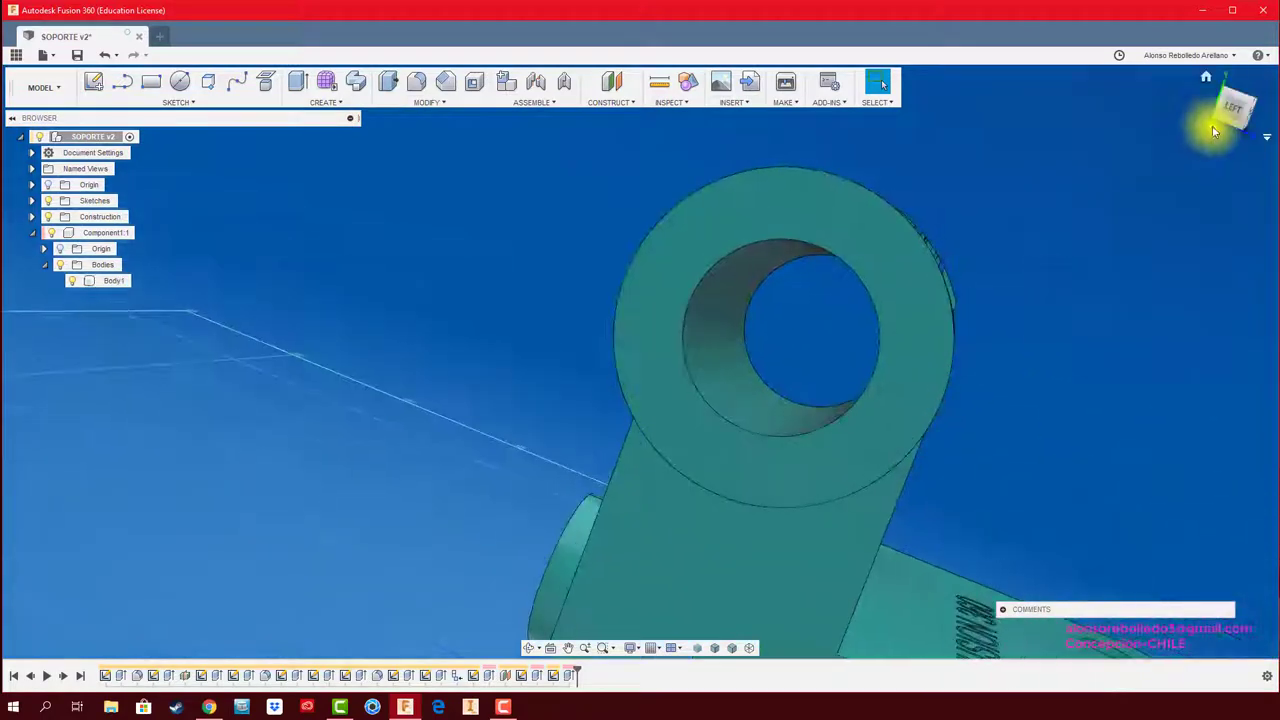
pyautogui.click(1237, 117)
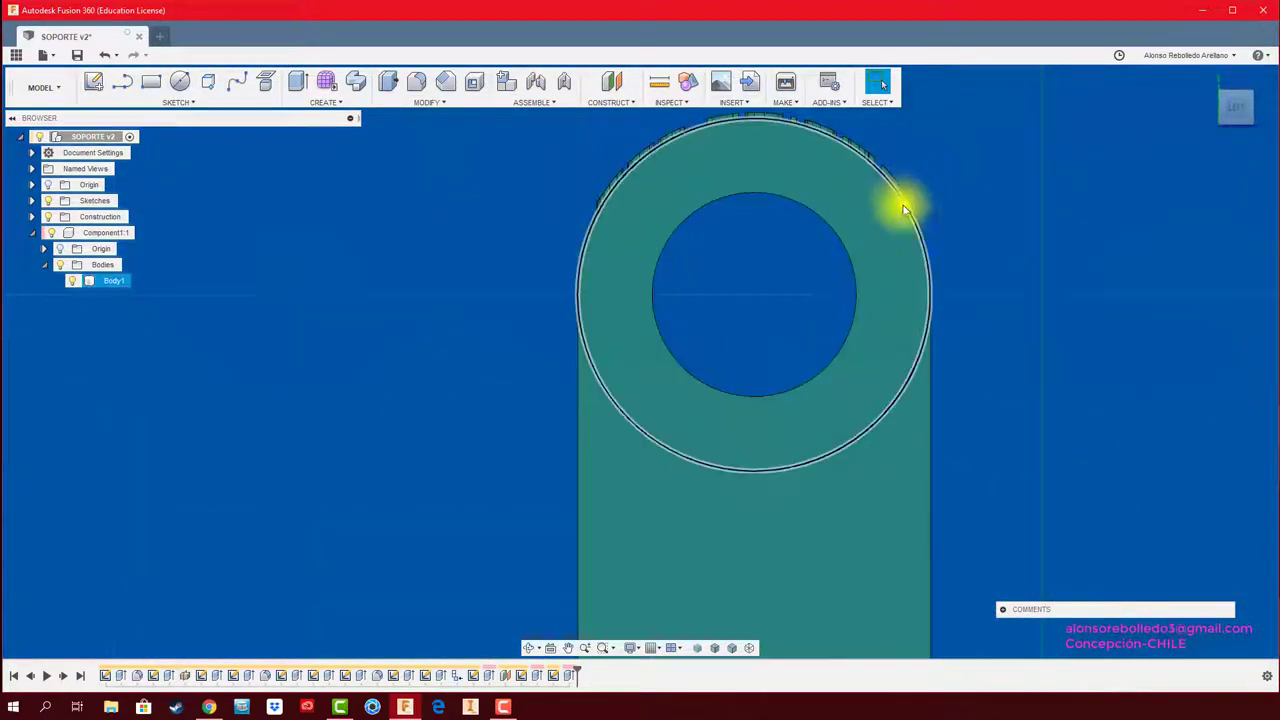
pyautogui.scroll(-2, 915, 232)
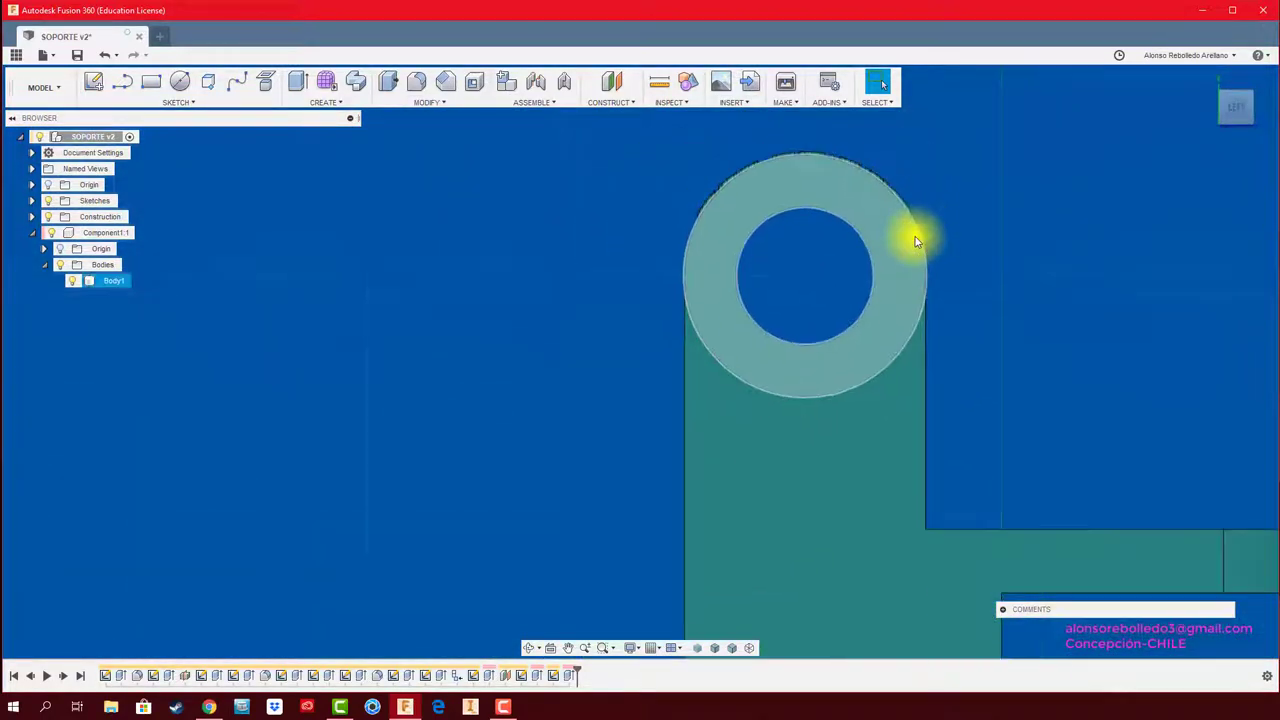